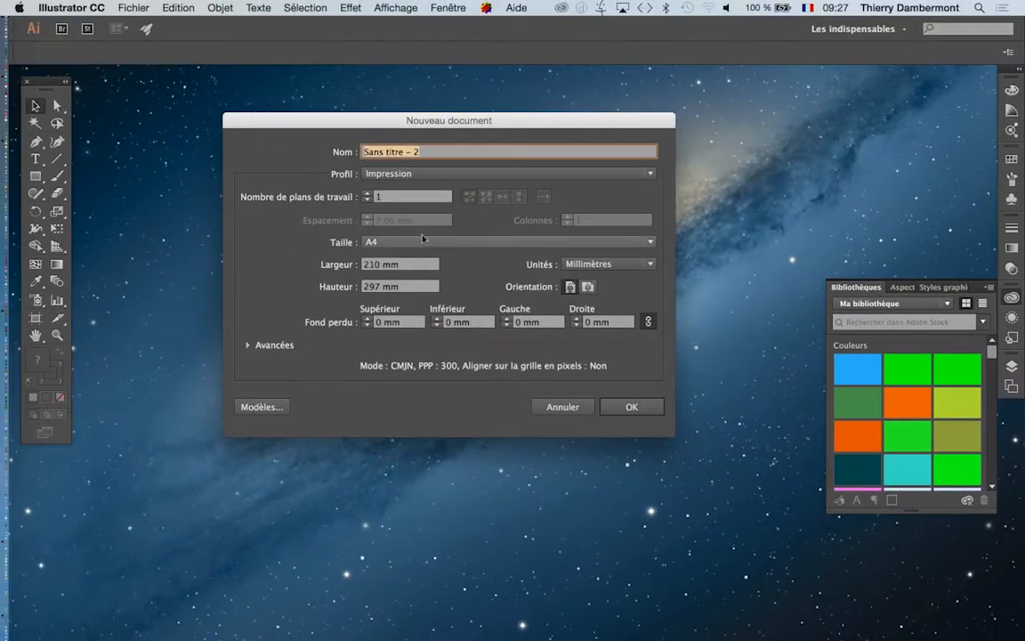
- Create a new A4 portrait print document in CMYK and cycle through the screen modes back to the normal view
left_click(641, 411)
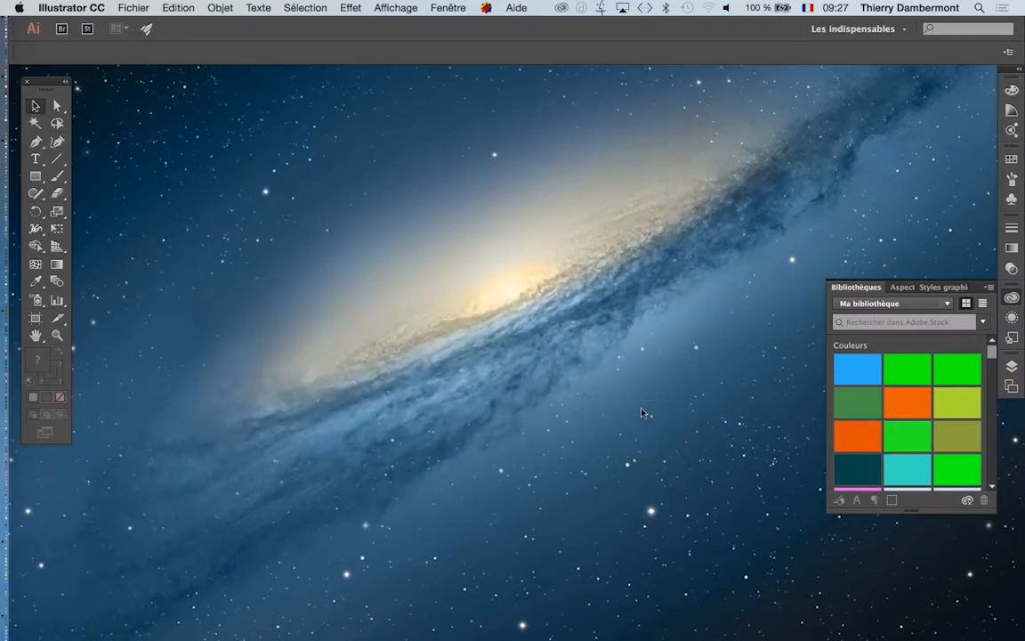
key("f")
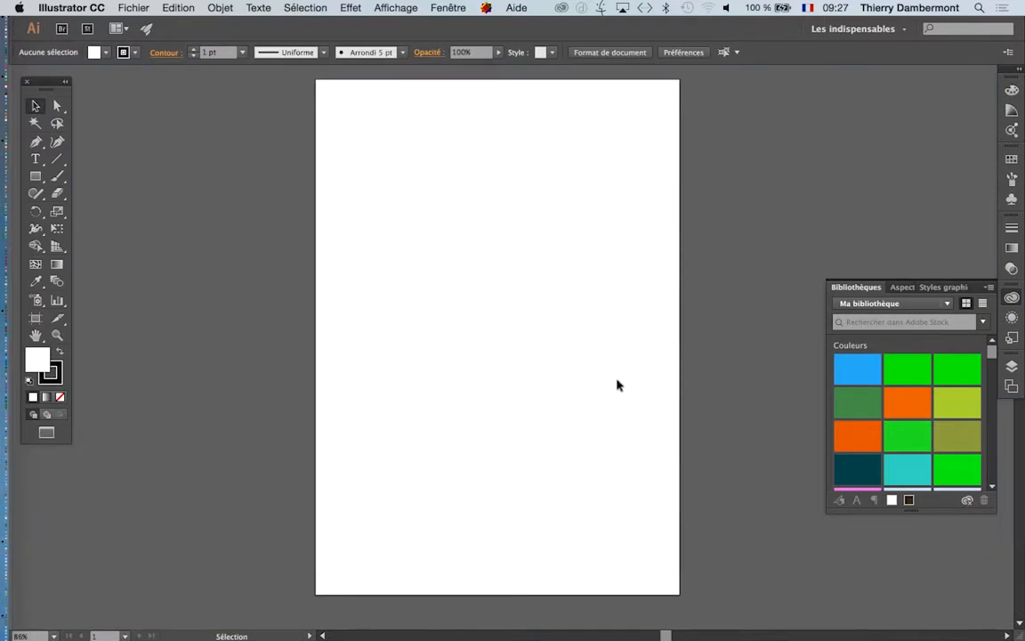
key("f")
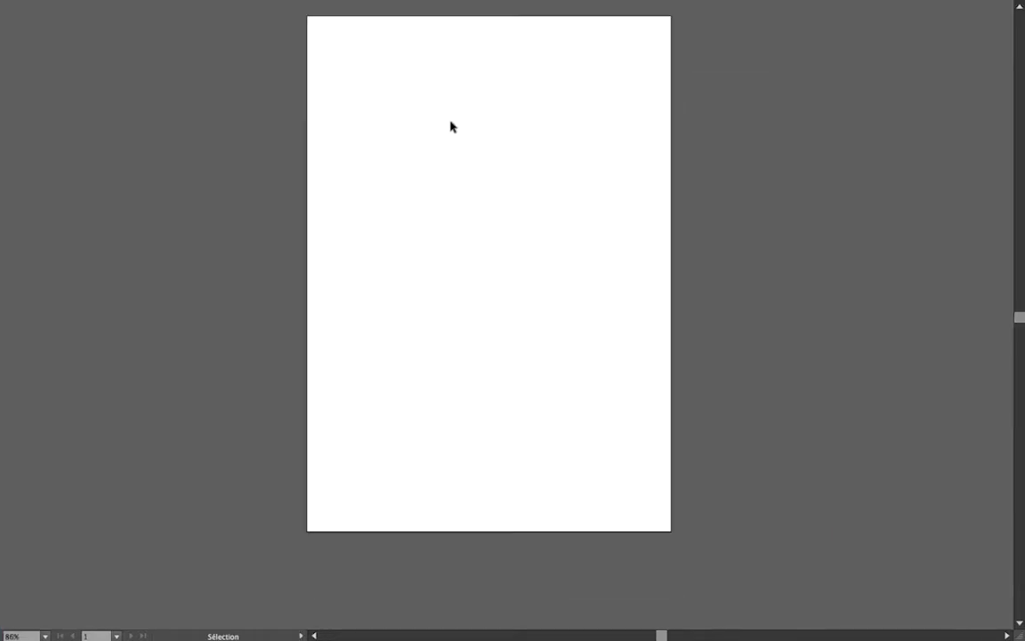
key("f")
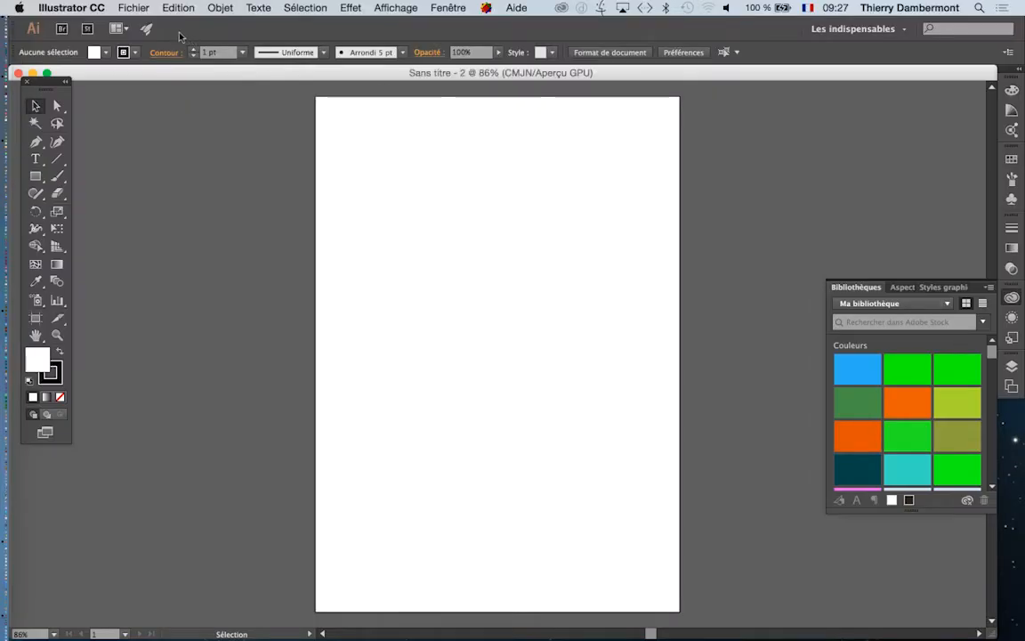
left_click(140, 8)
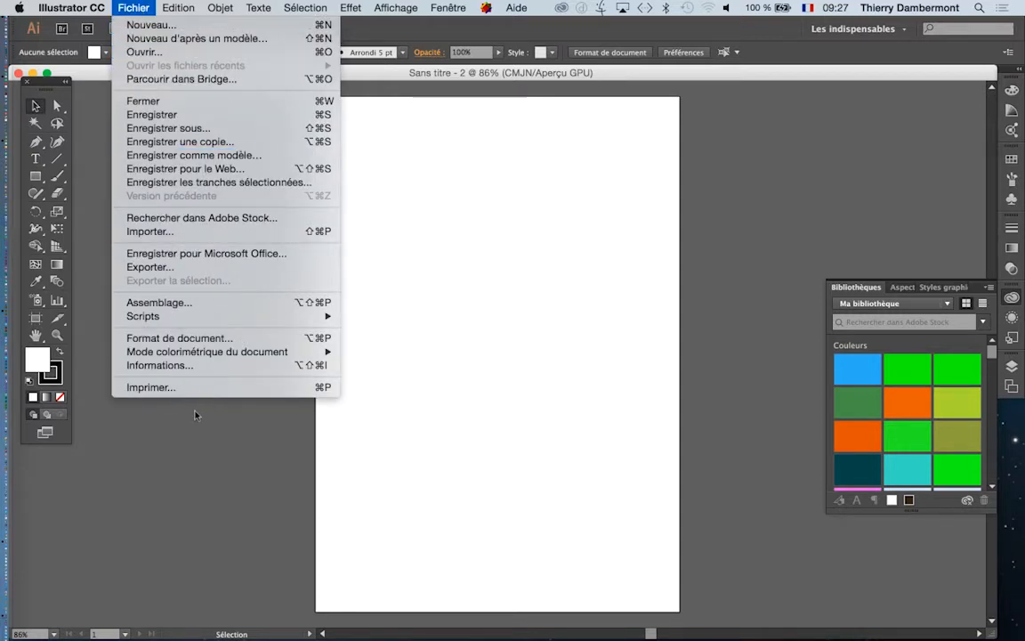
mouse_move(190, 361)
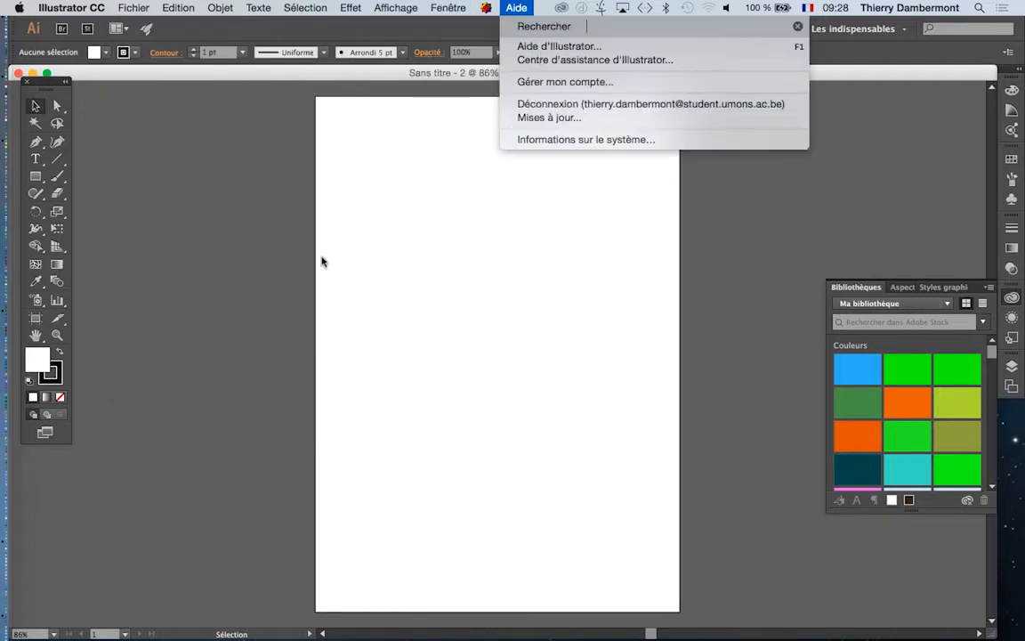
left_click(269, 260)
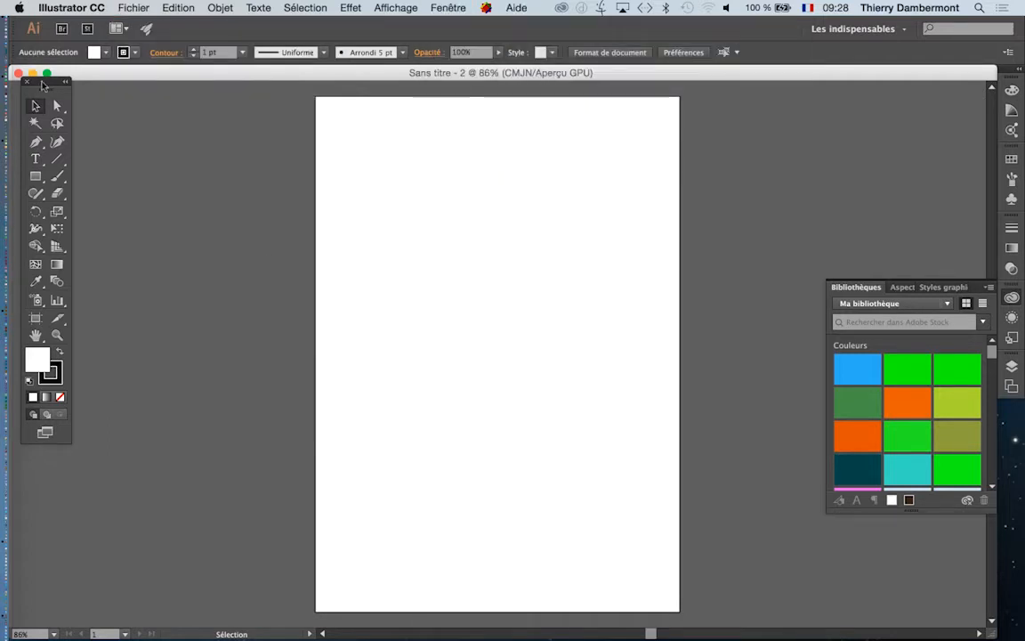
- Move the tools panel closer to the page and draw a rectangle in the upper part of the artboard
left_click_drag(44, 84, 113, 124)
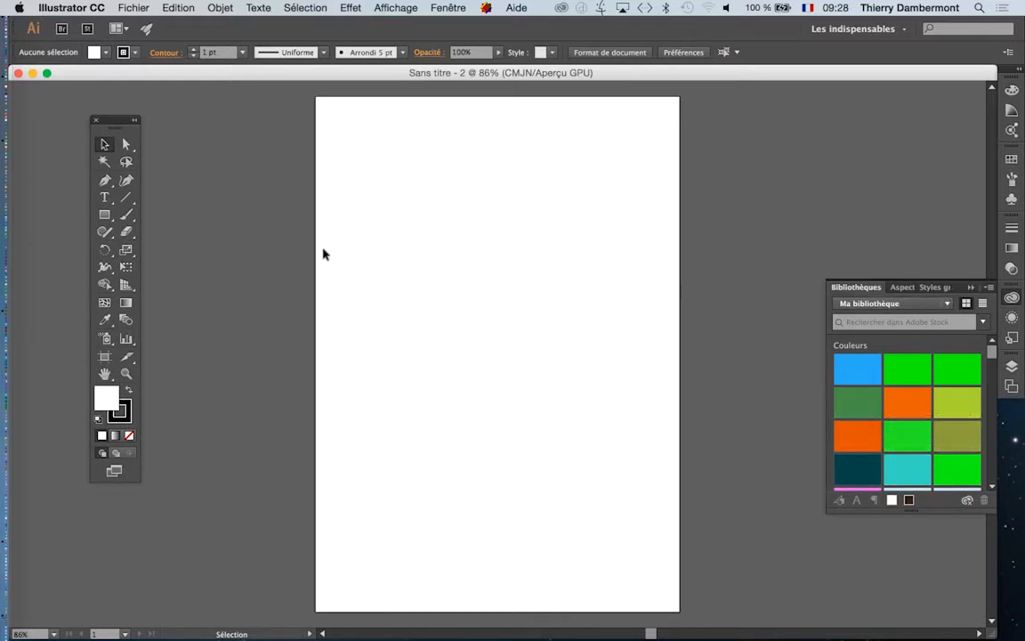
left_click(104, 215)
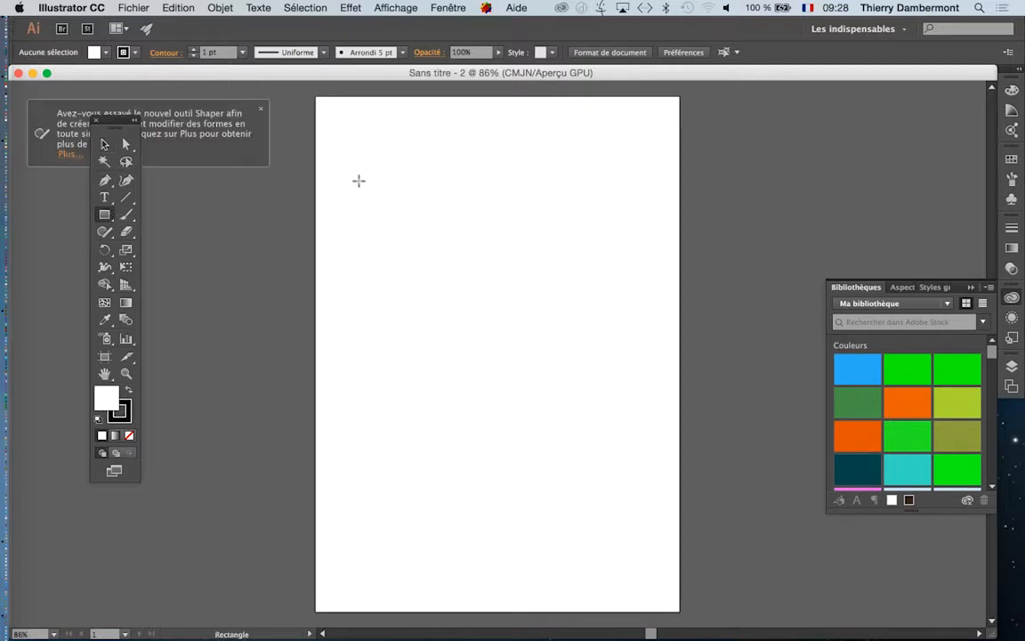
left_click_drag(381, 143, 559, 341)
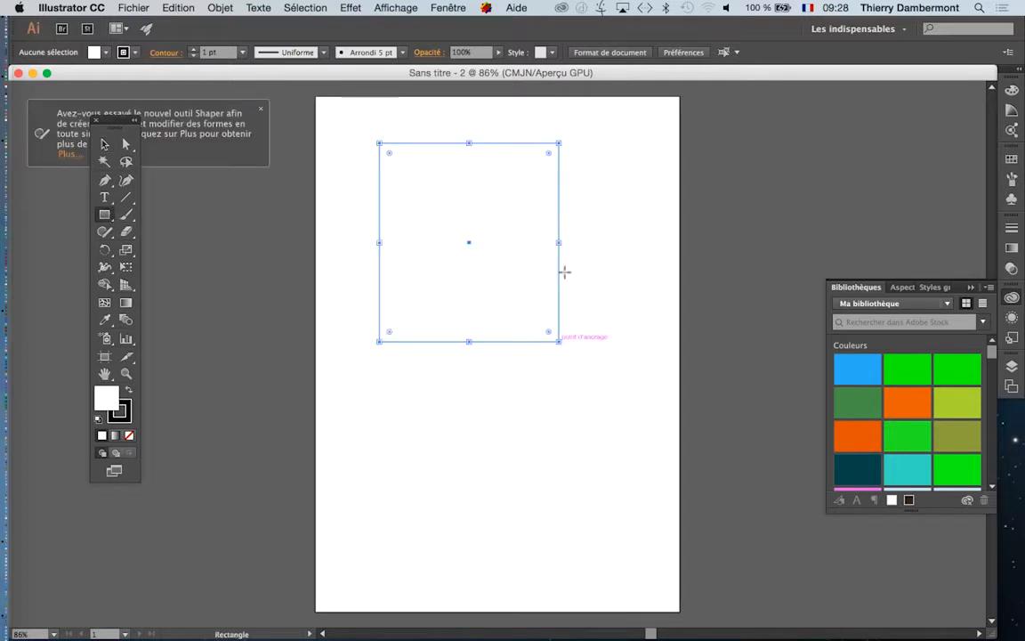
left_click(104, 143)
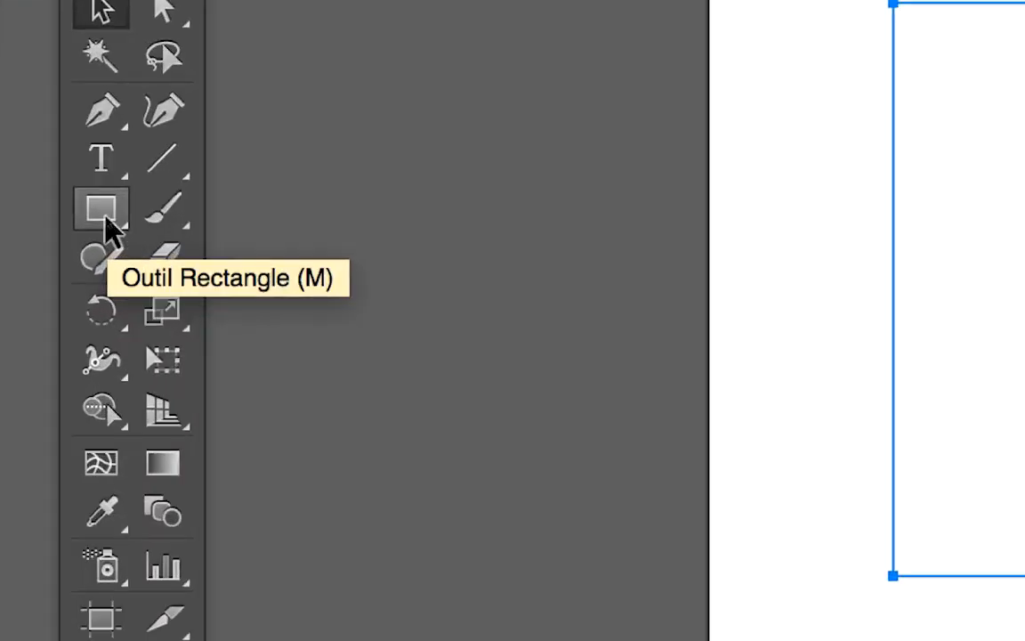
- Move the rectangle closer to the artboard's upper-left corner
left_click(106, 220)
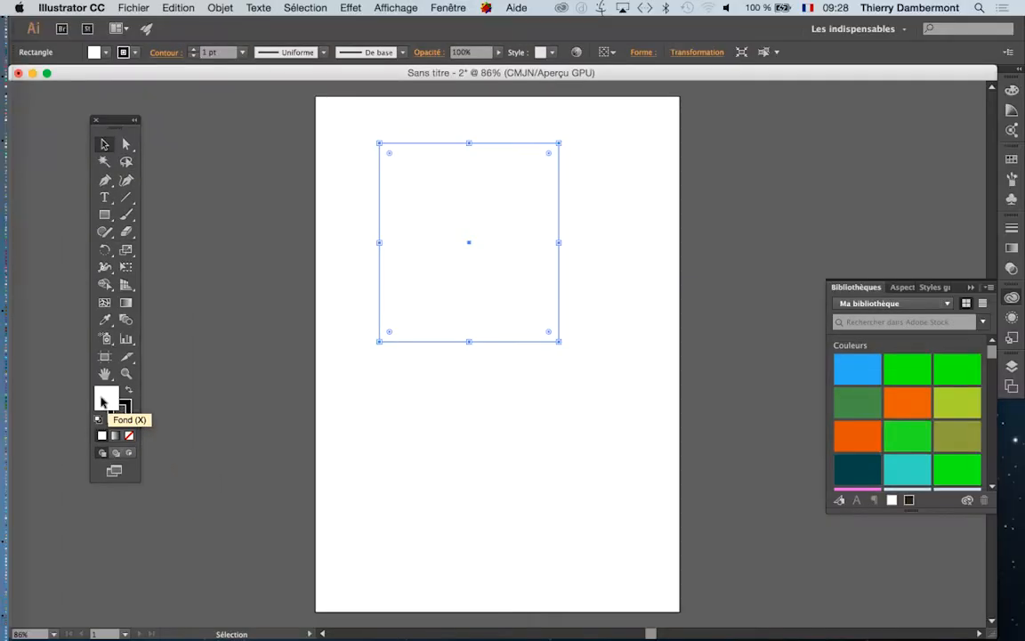
key("x")
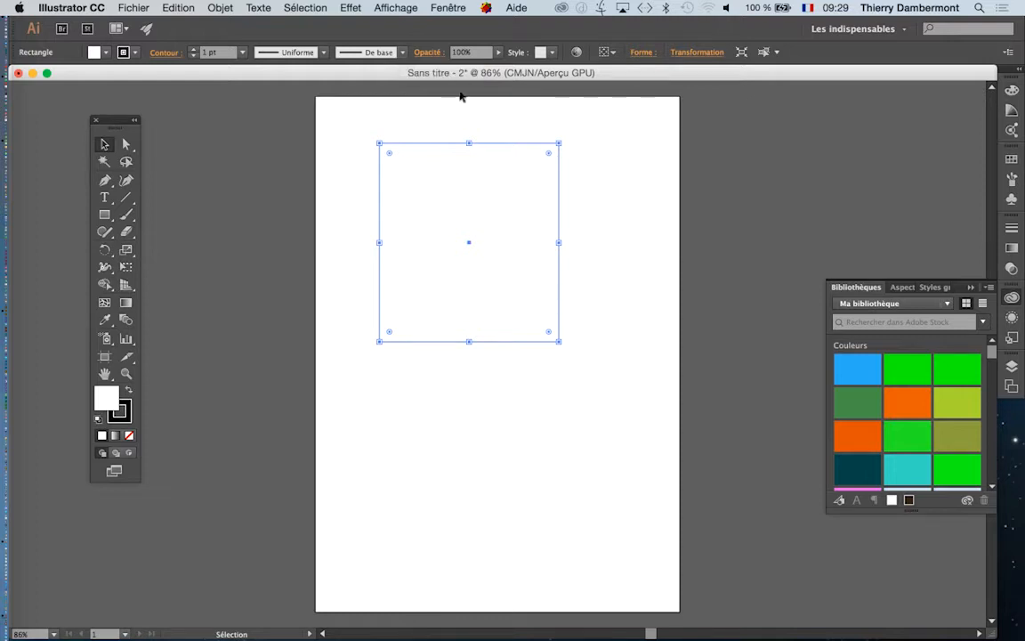
left_click_drag(435, 145, 391, 126)
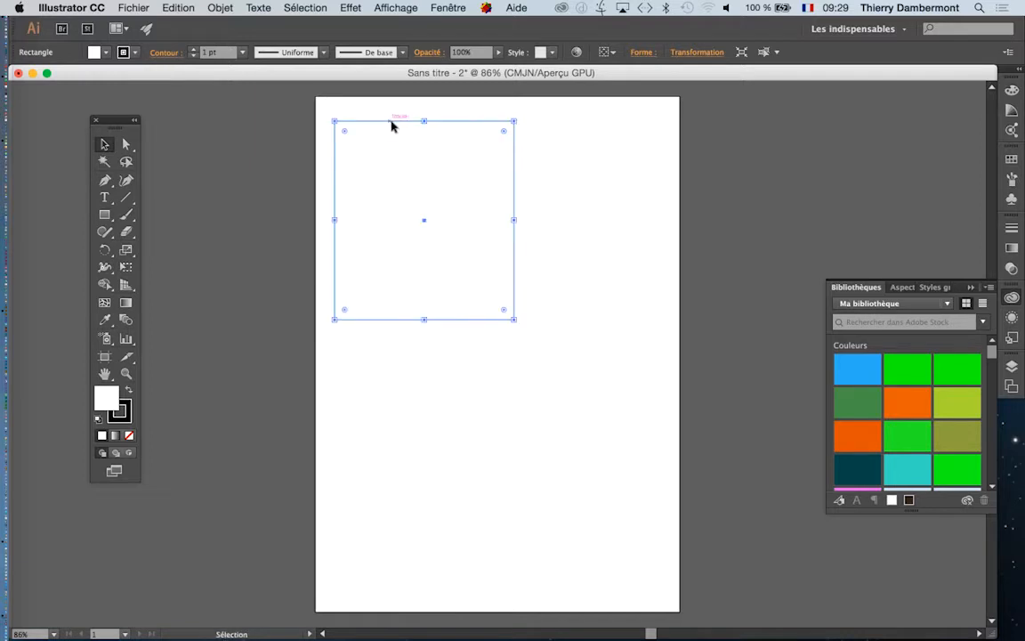
- Switch to the TextEdit notes AI jour 1.rtf and make its window wide enough to fit the first note on one line
key("a")
key("super+Tab")
left_click(458, 332)
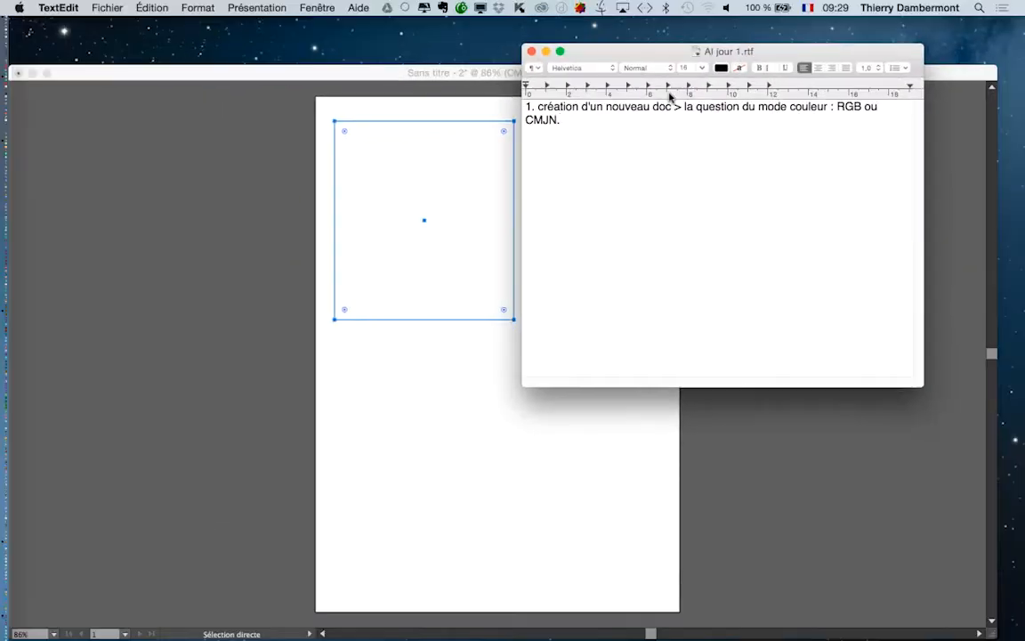
left_click_drag(592, 49, 230, 51)
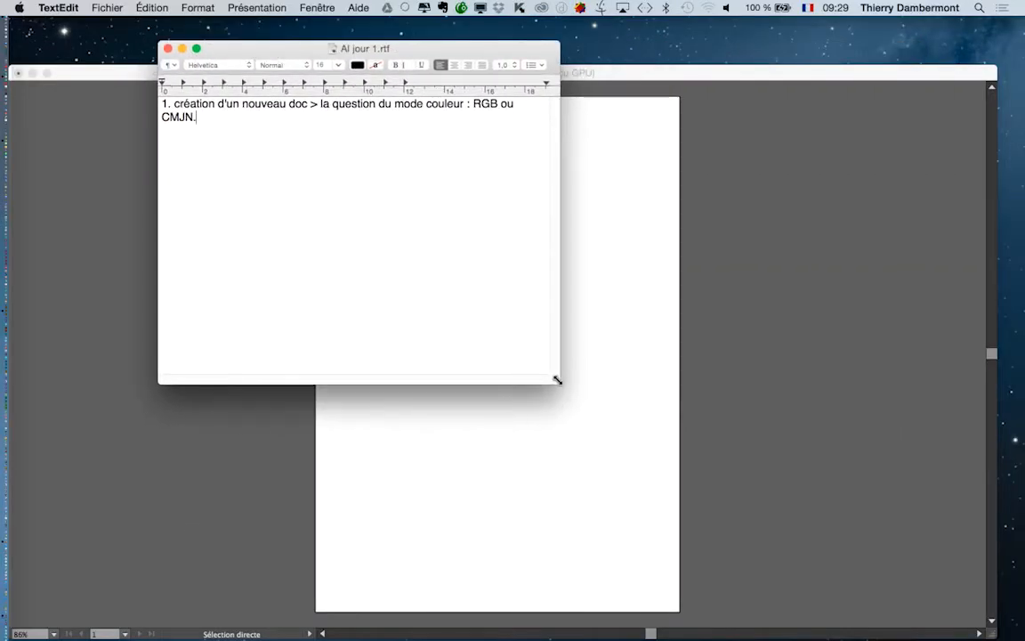
left_click_drag(558, 384, 763, 255)
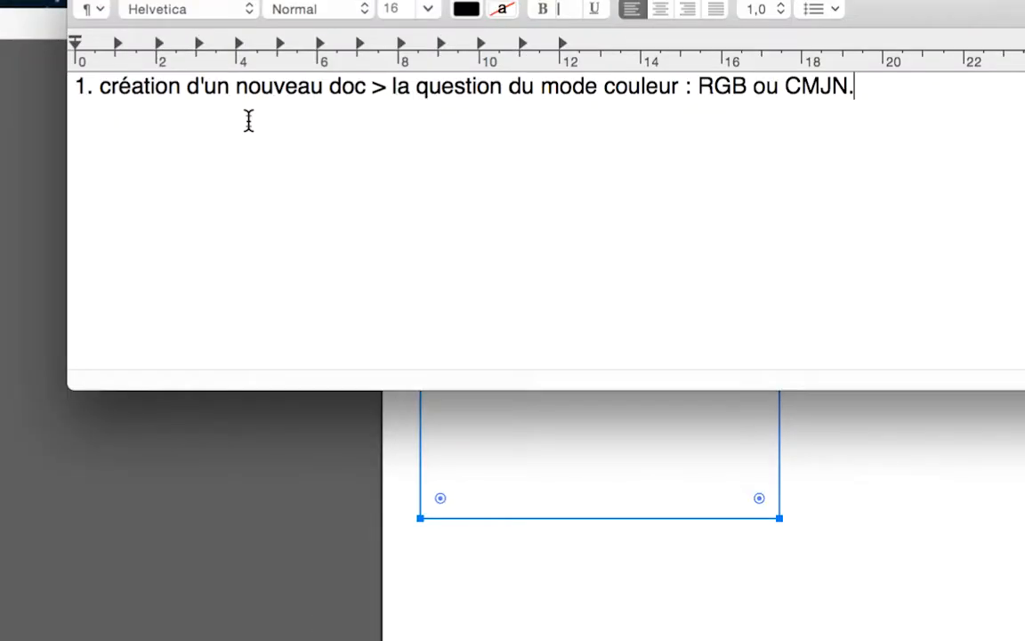
- Add the line "2. couleurs globales." below the first note and save the file
key("Return")
type("2. couleurs")
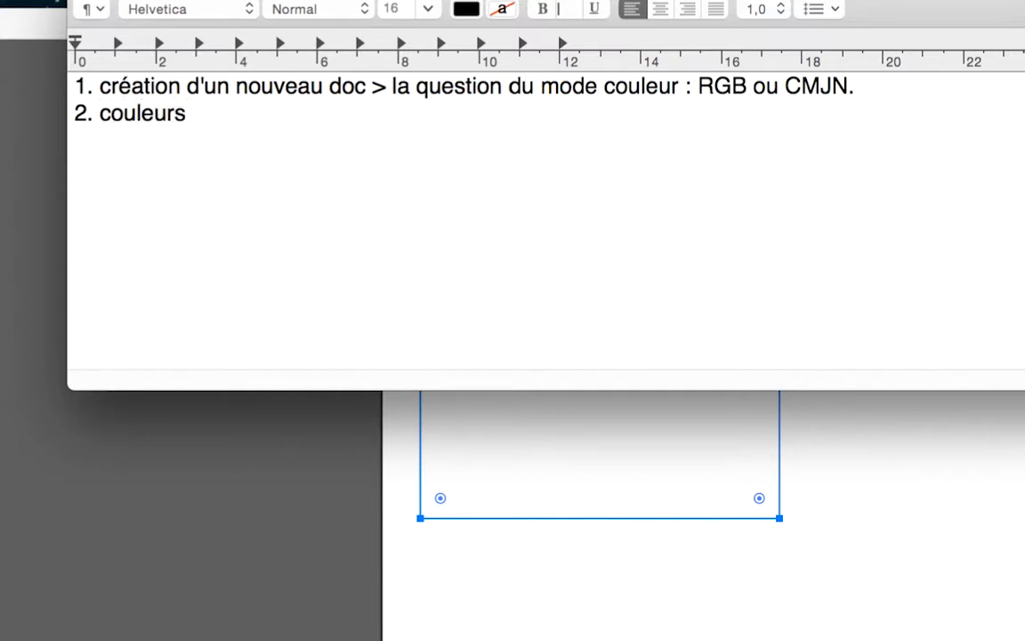
type(" globales.")
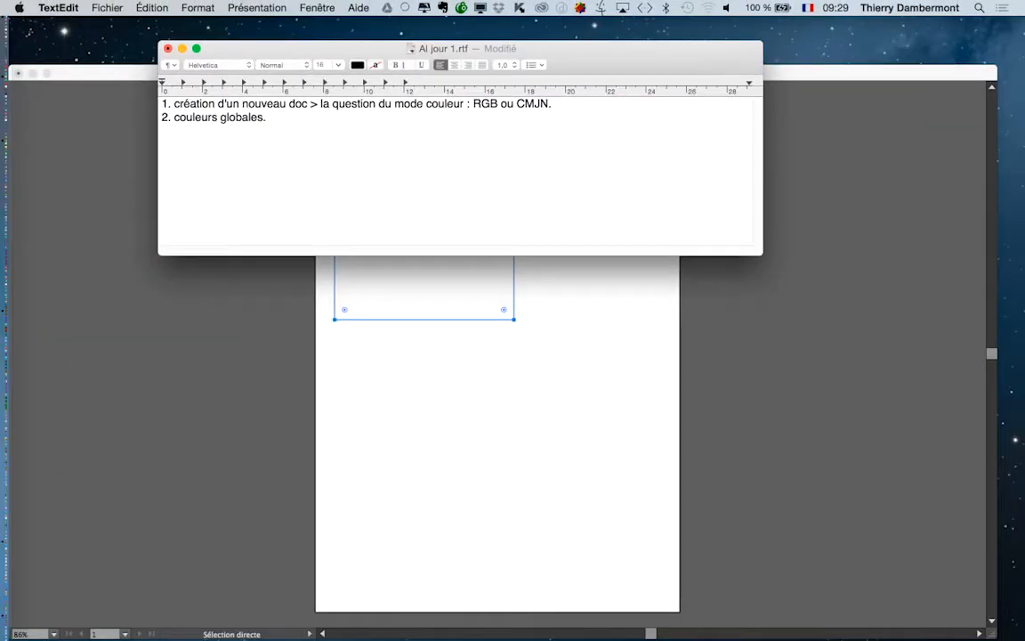
key("super+s")
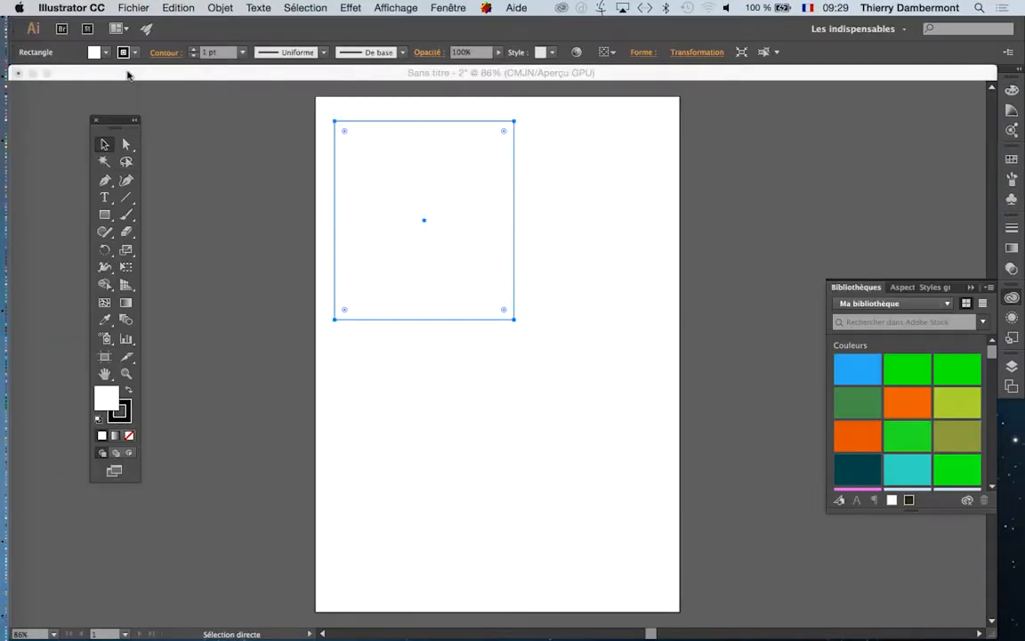
- Back in Illustrator, hide the corner widgets and move the rectangle slightly down and to the right
left_click(125, 76)
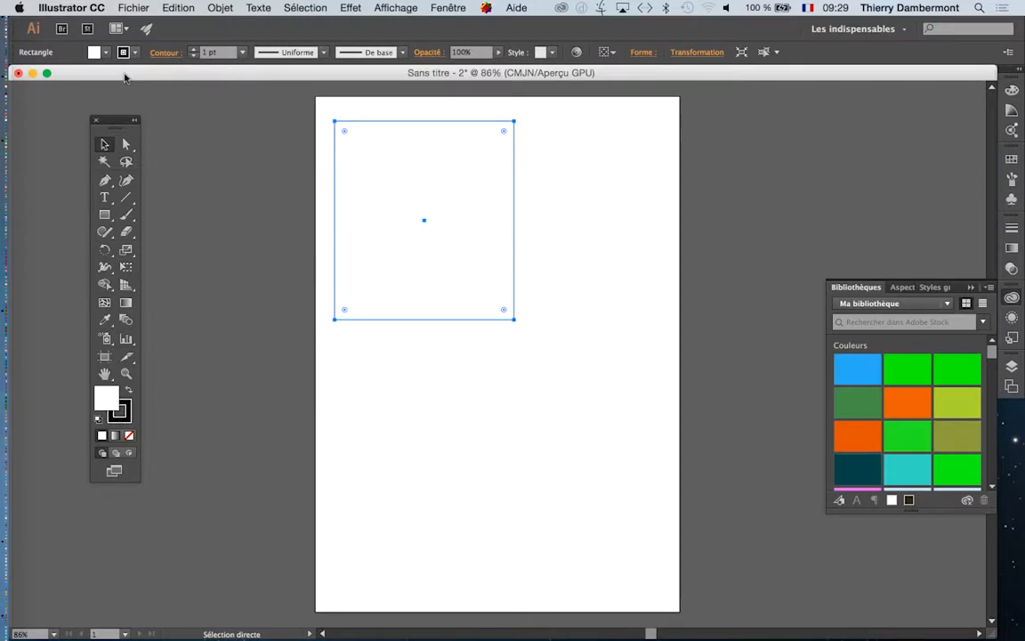
key("super+alt+8")
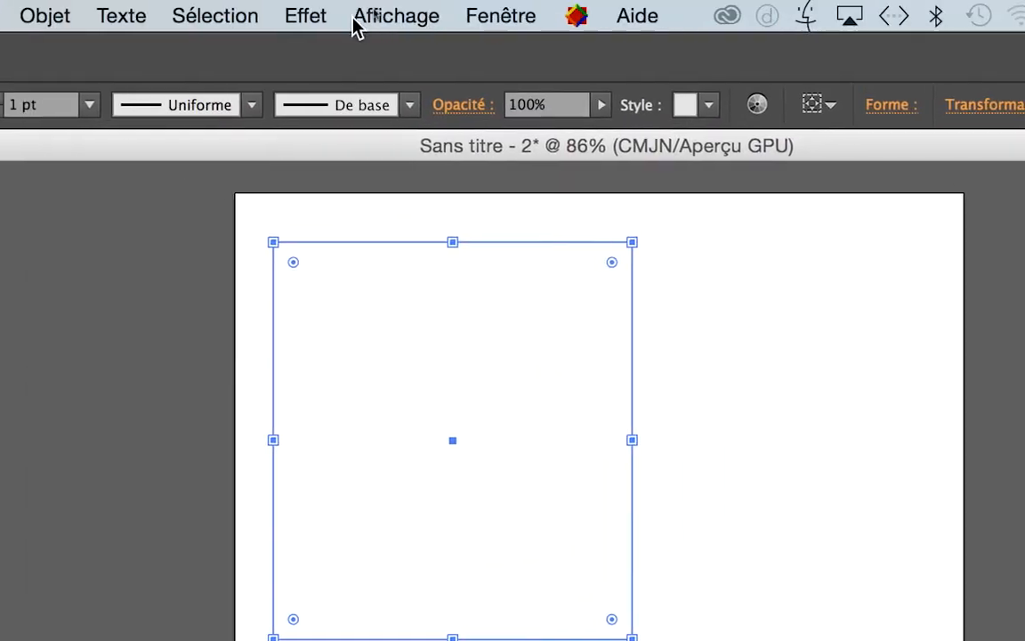
left_click(400, 18)
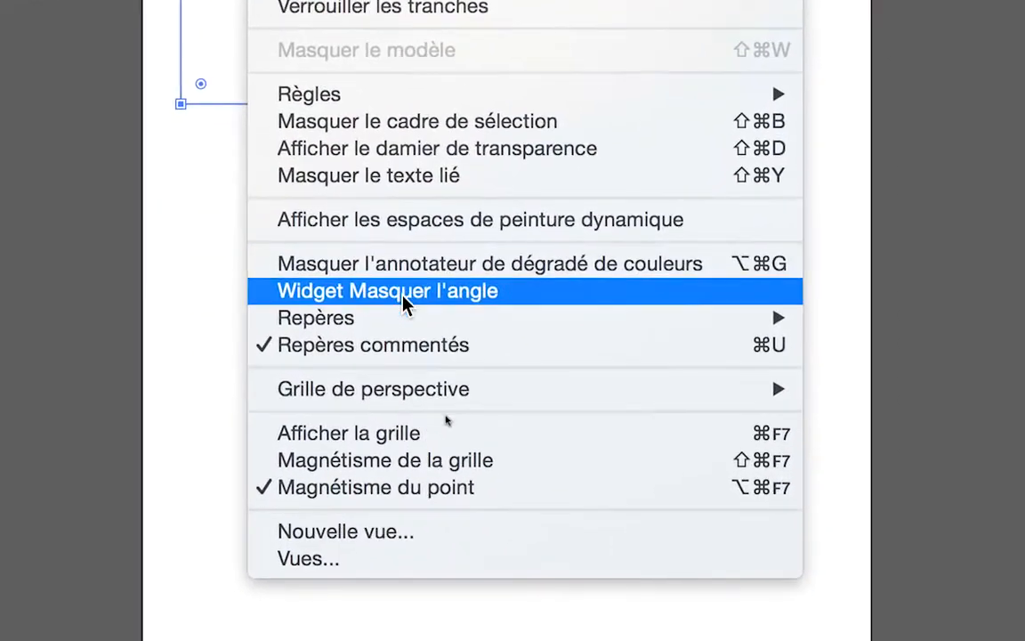
left_click(403, 292)
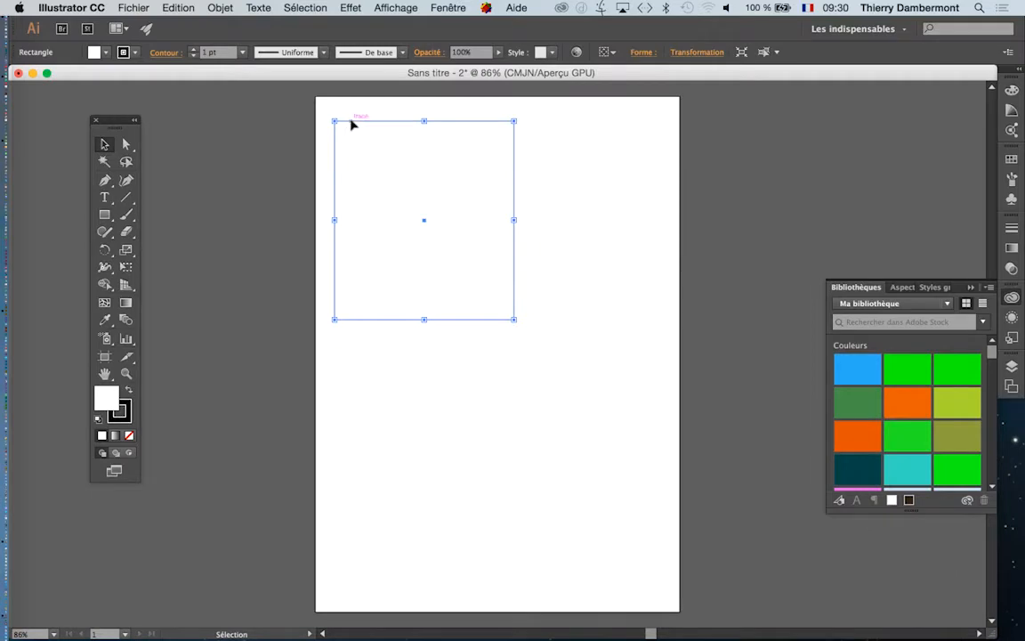
left_click_drag(353, 126, 369, 139)
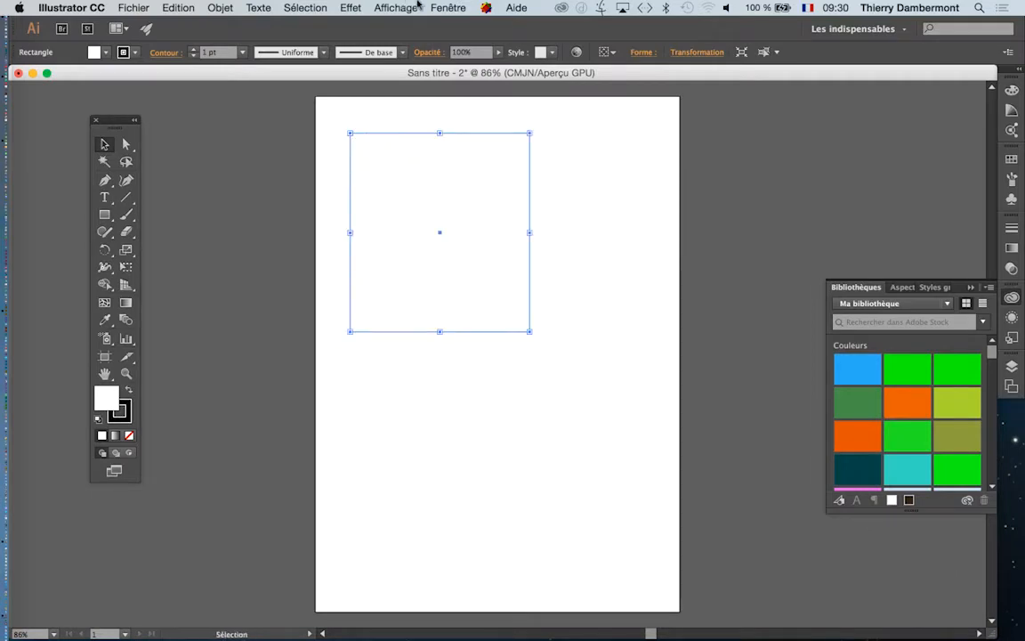
- Show the Nuancier swatches, detach them as a floating panel beside the rectangle and enlarge it to show every swatch
left_click(445, 7)
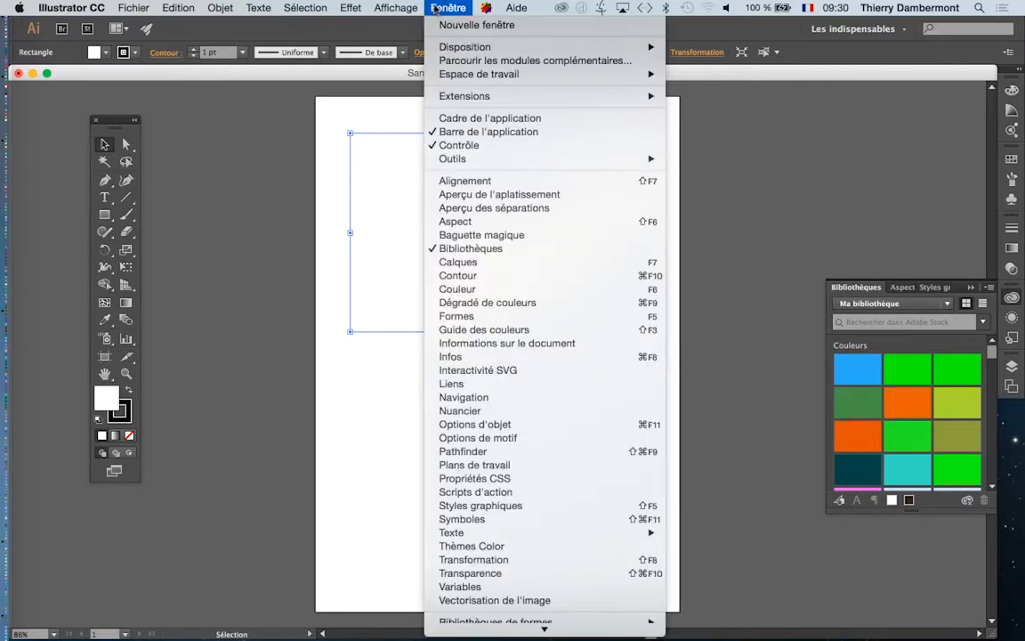
left_click(495, 411)
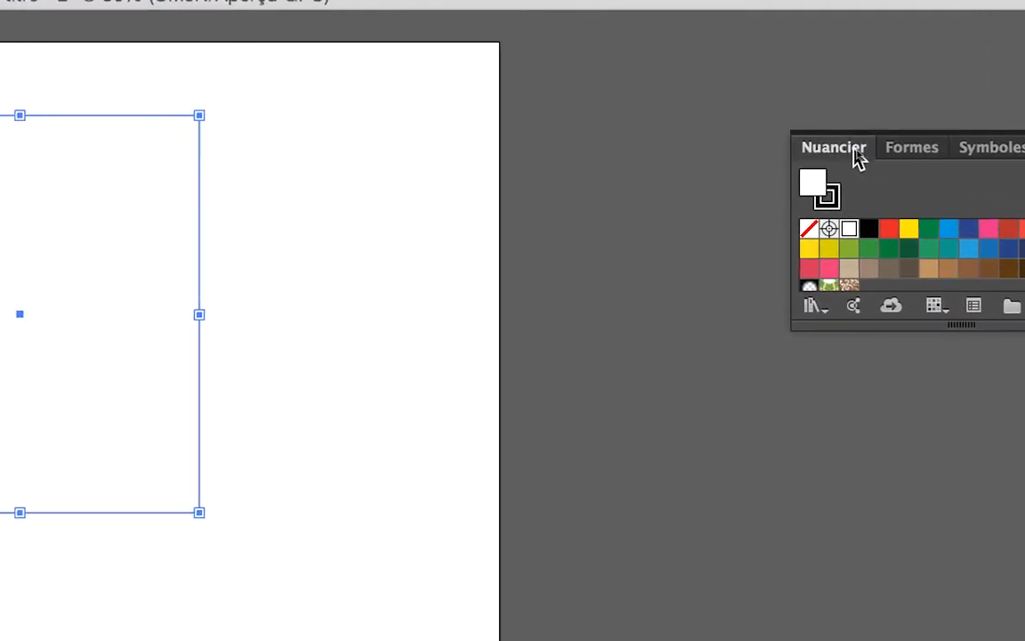
left_click_drag(837, 154, 314, 133)
left_click_drag(670, 148, 666, 153)
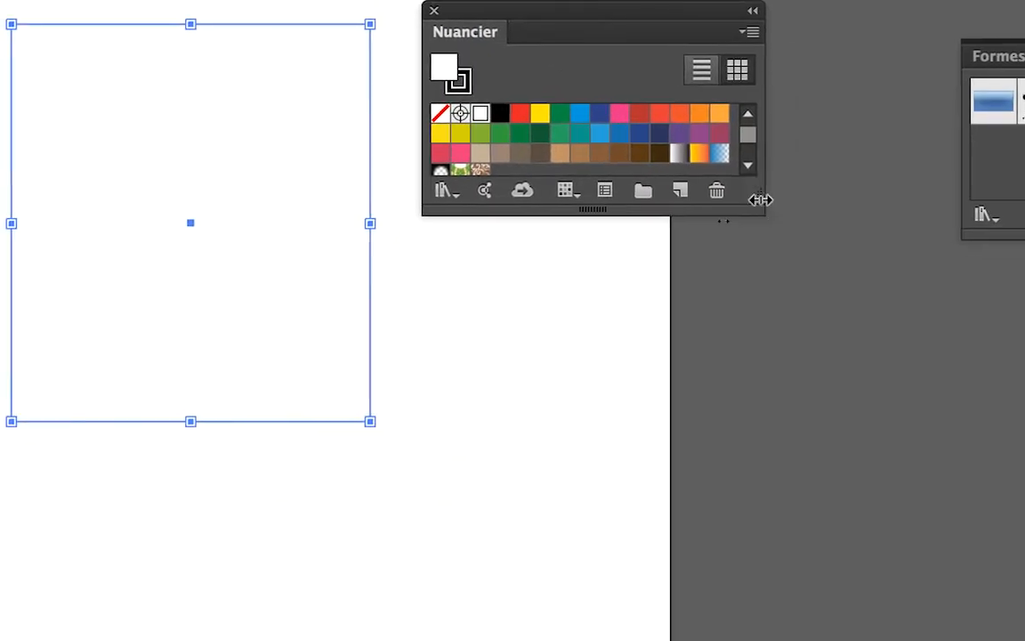
left_click_drag(757, 198, 798, 368)
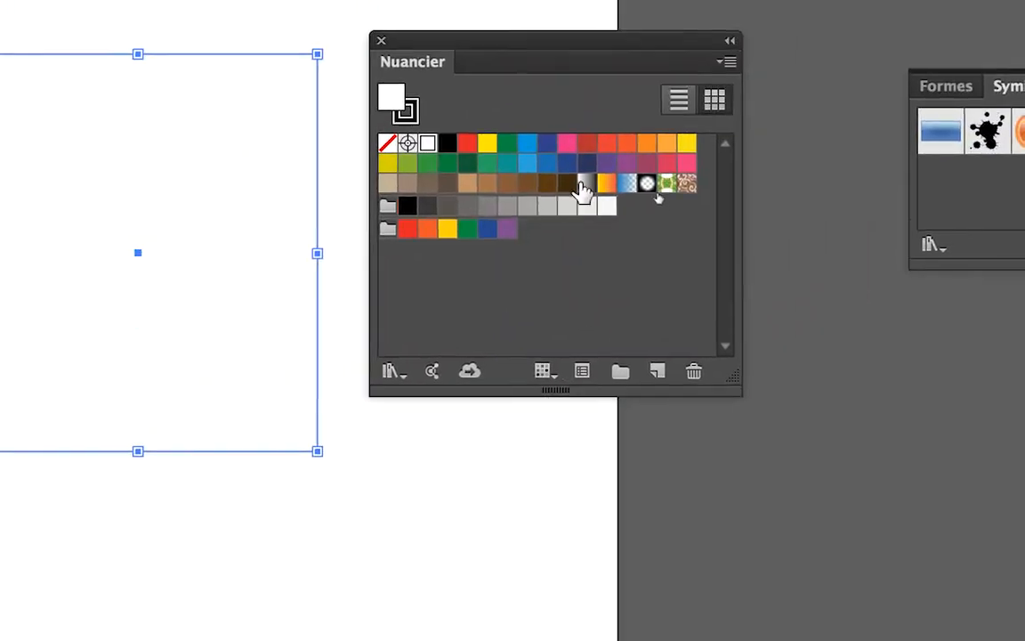
- Try several swatches as the rectangle's fill, including blue and red, ending with the green C=85 M=10 J=100 N=10
left_click(574, 182)
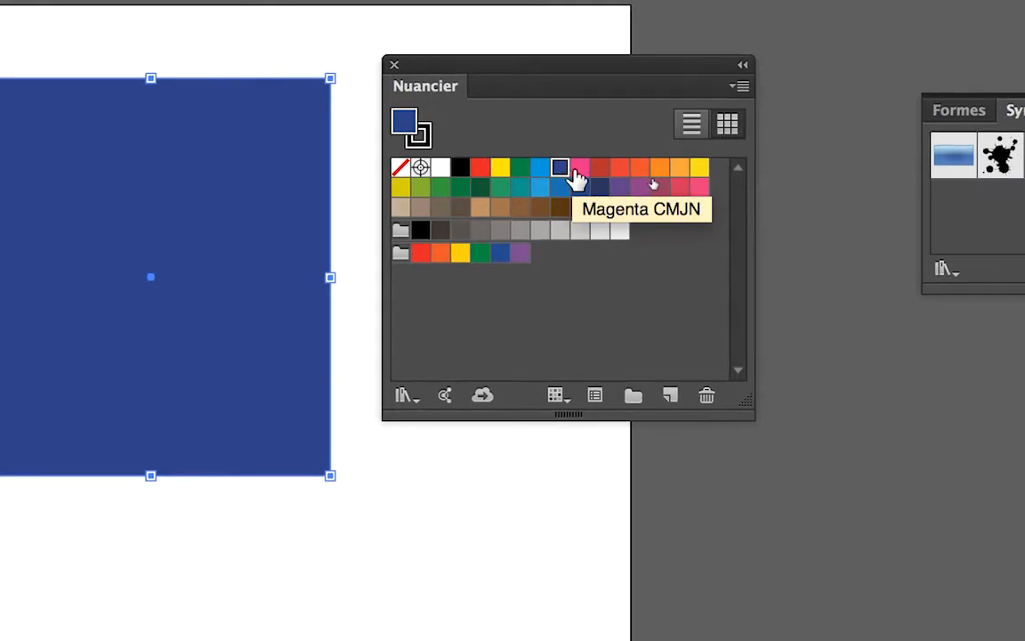
left_click(581, 167)
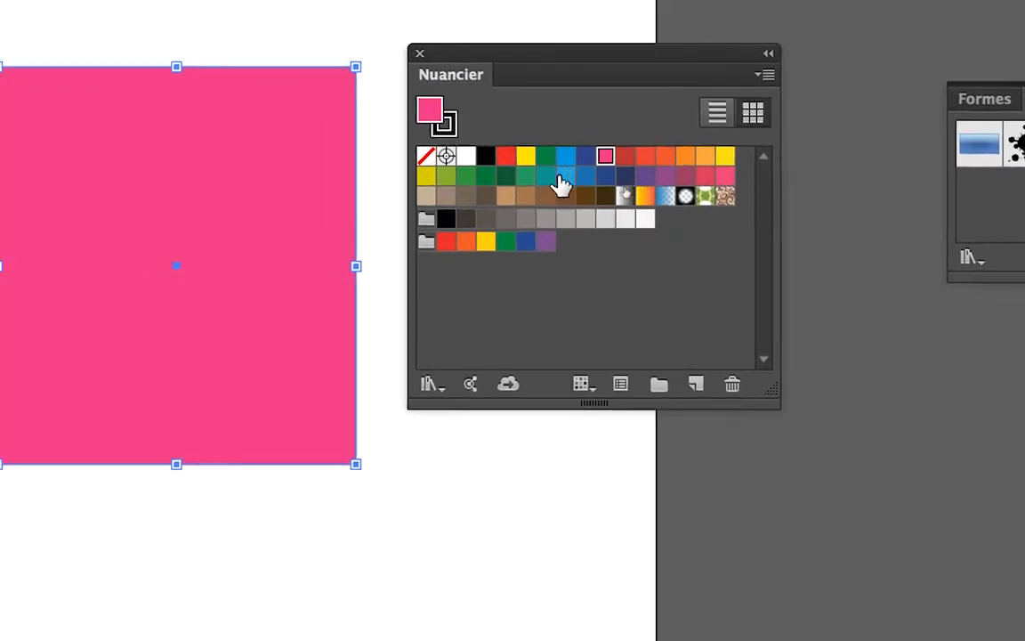
left_click(505, 157)
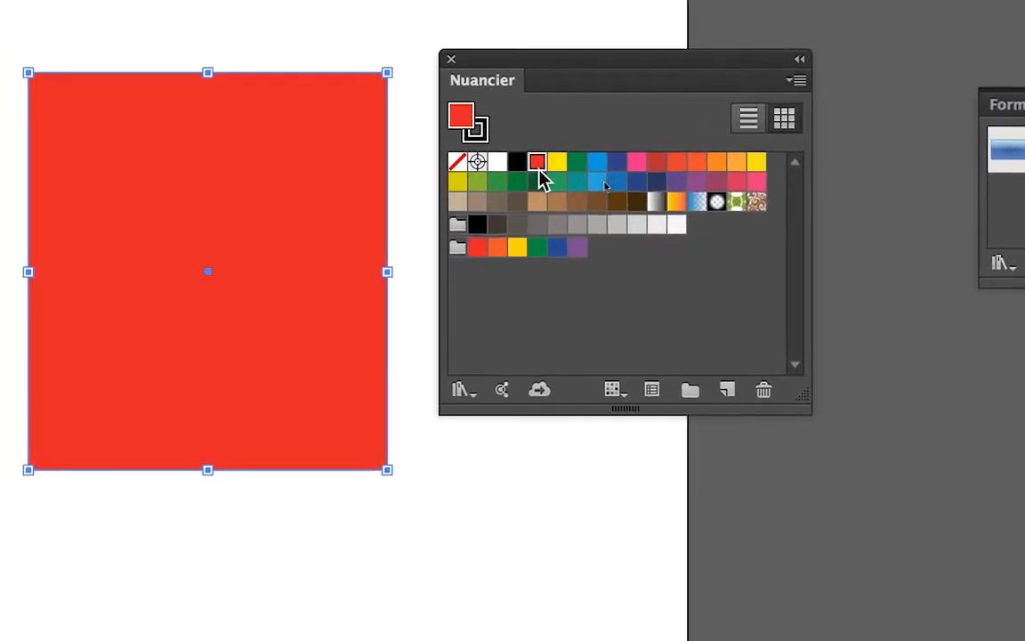
left_click(559, 178)
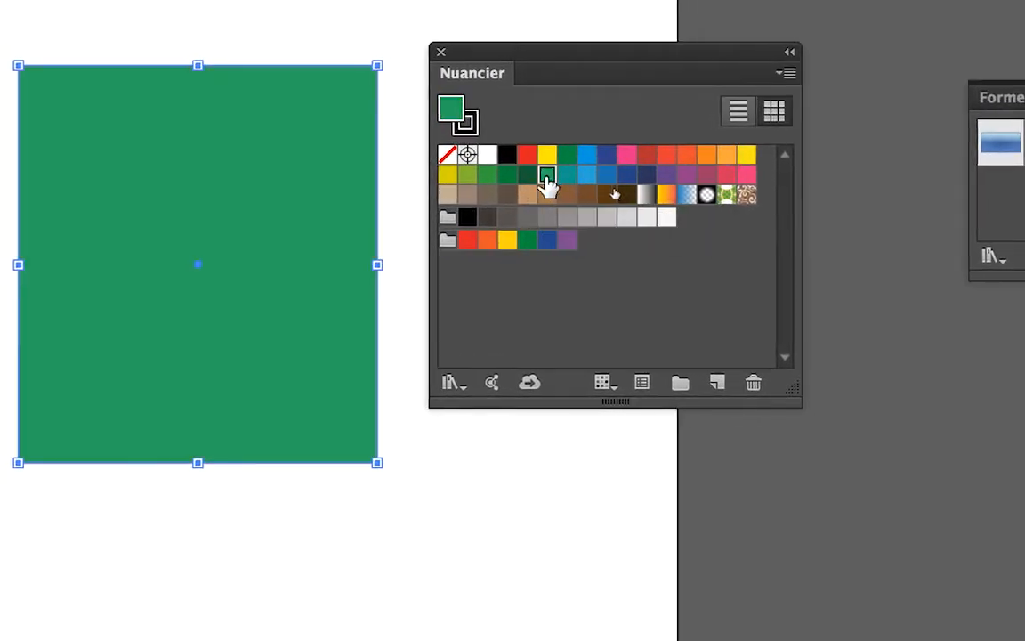
left_click(539, 180)
left_click(523, 178)
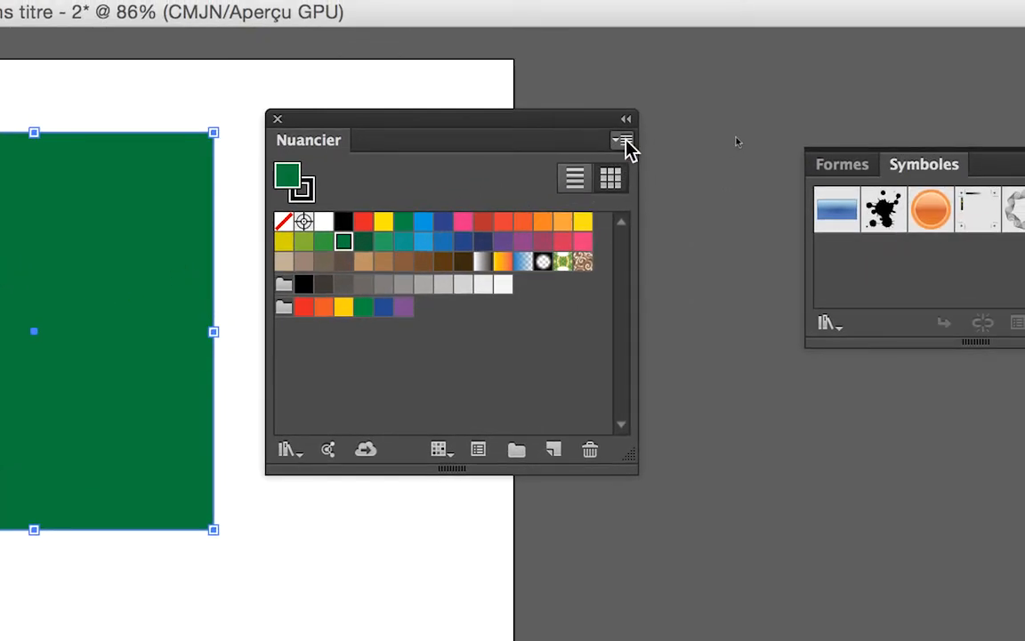
- Start a new swatch from the rectangle's current green and set its colour mode to RVB
left_click(627, 142)
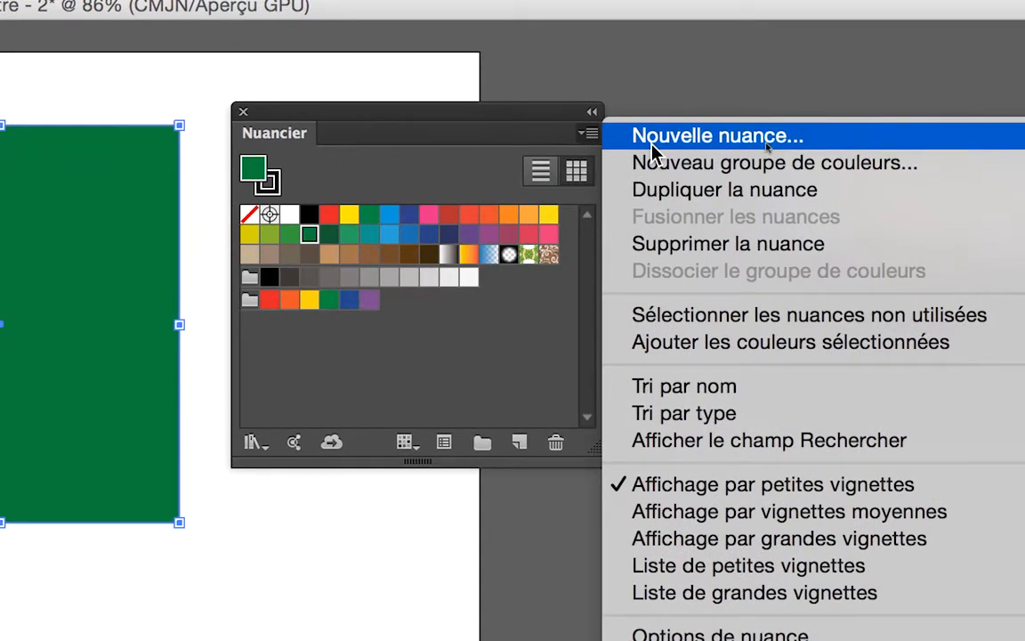
left_click(652, 147)
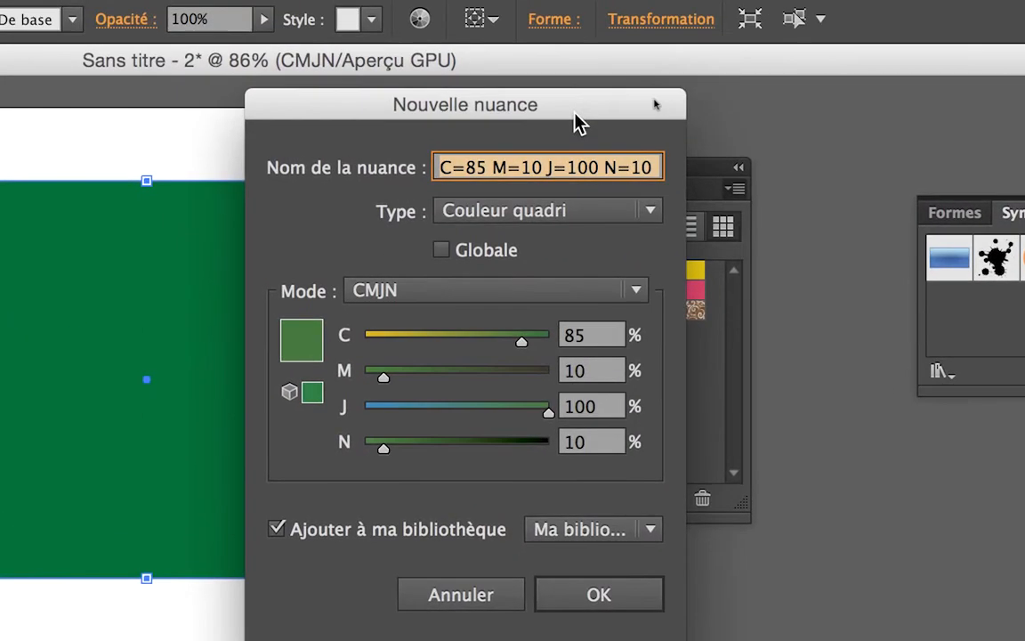
left_click_drag(575, 112, 841, 121)
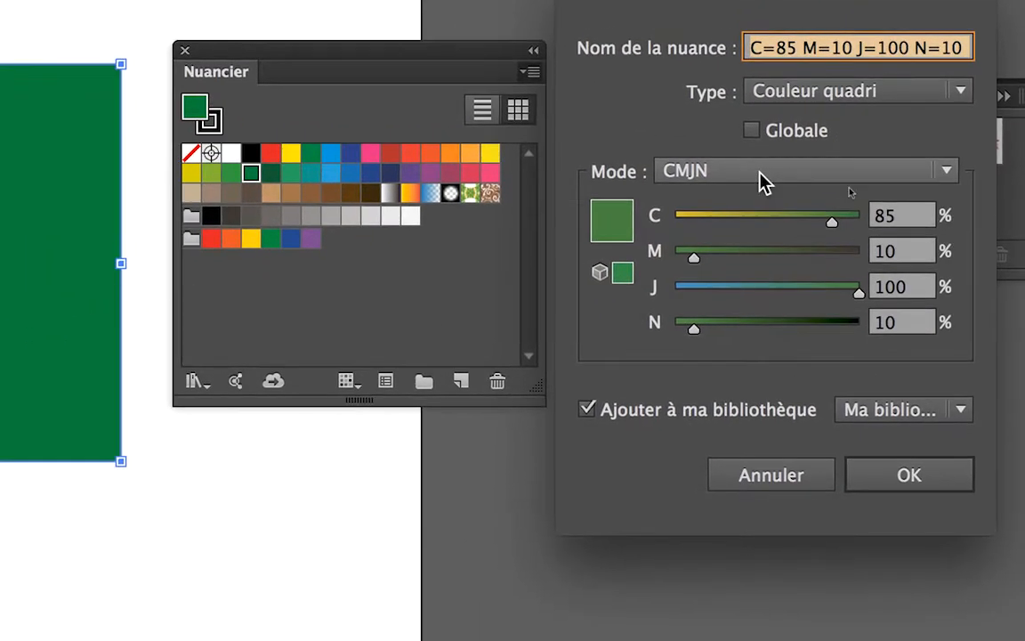
left_click(761, 172)
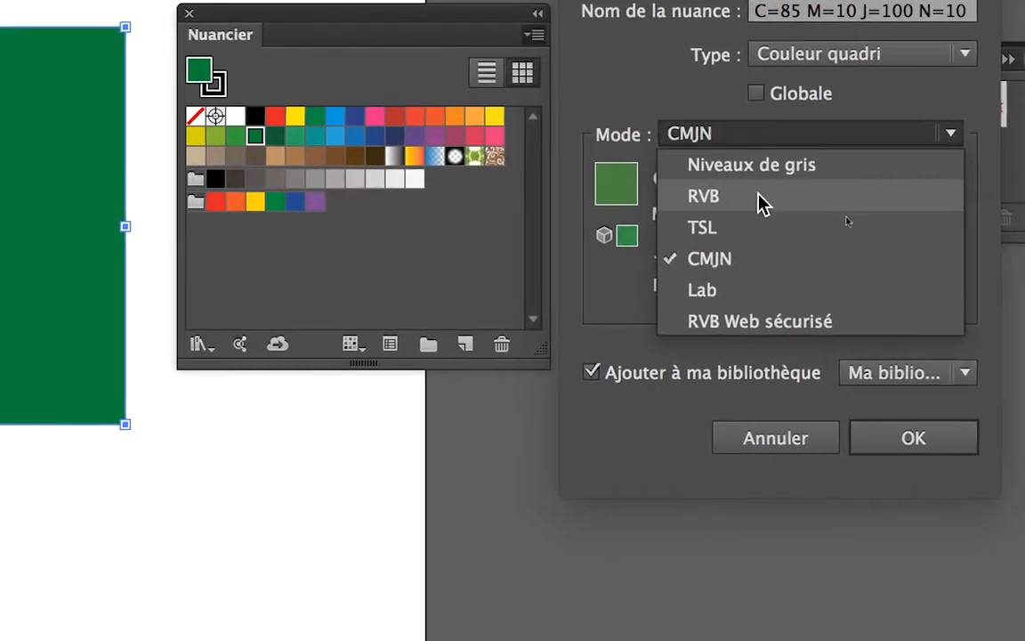
left_click(755, 196)
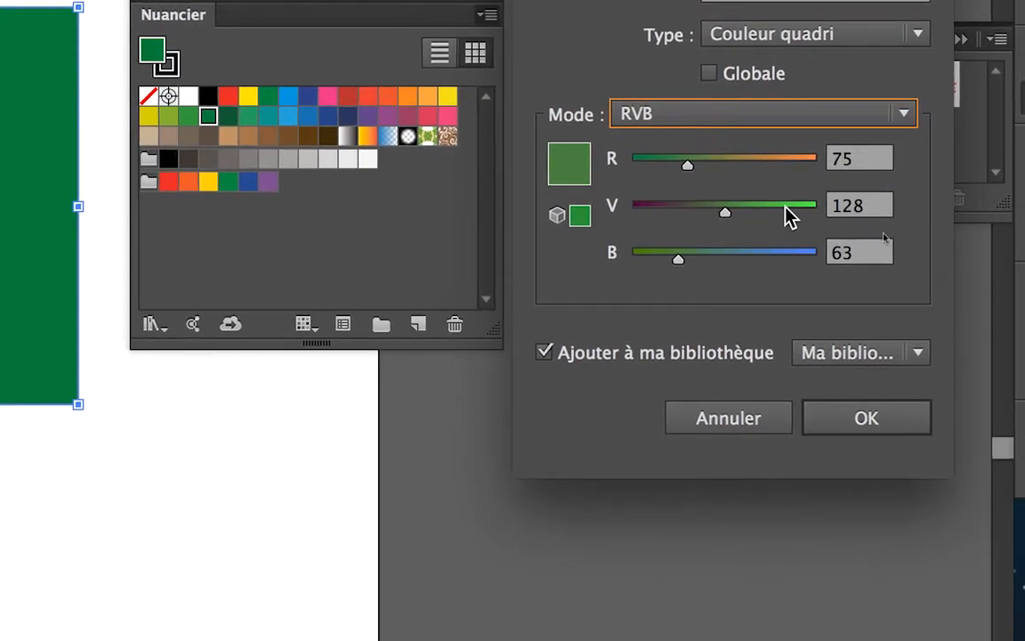
- Set the new swatch to R=0 V=255 B=0, uncover the rectangle for comparison and create the swatch
left_click(859, 270)
left_click_drag(791, 207, 811, 207)
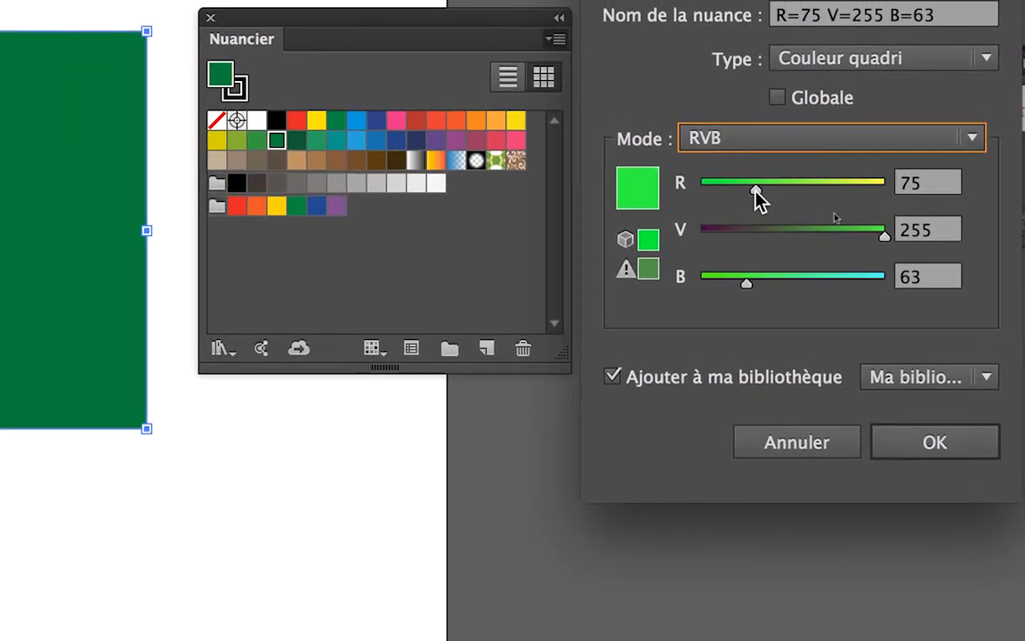
left_click_drag(755, 184, 698, 183)
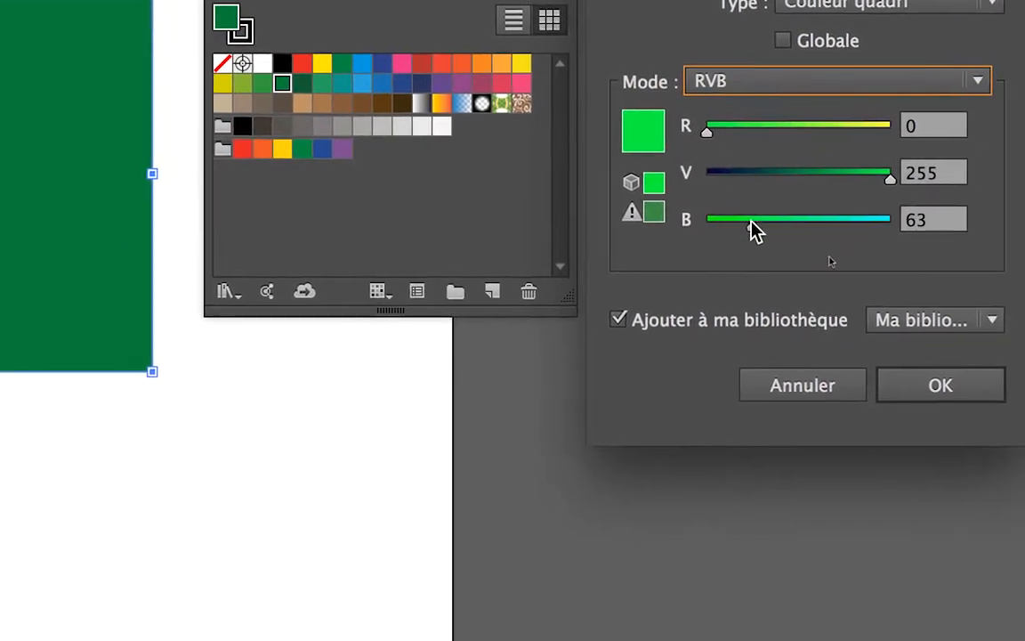
left_click_drag(766, 249, 713, 249)
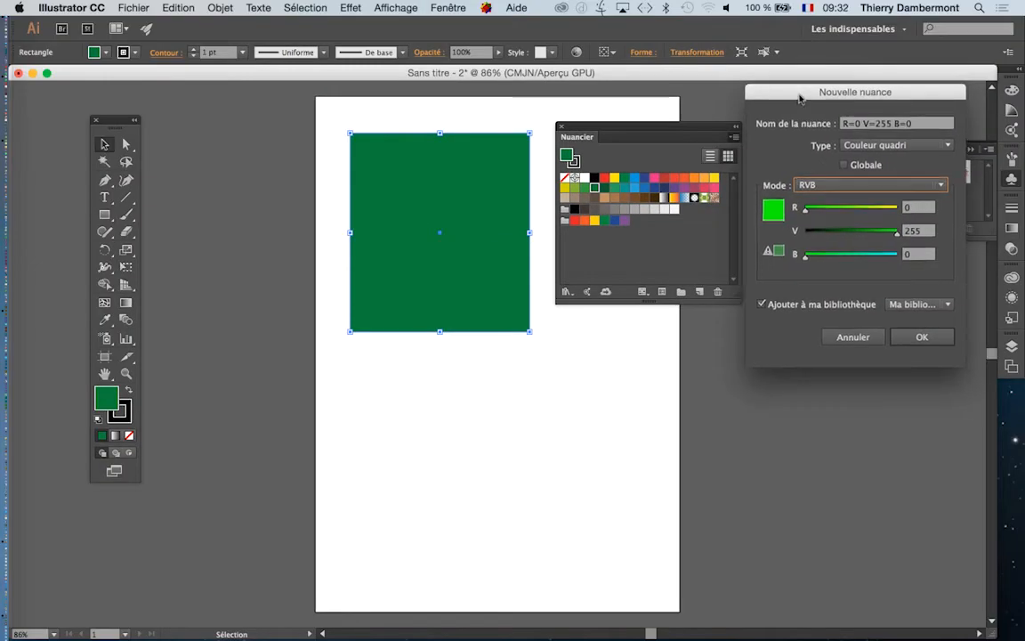
left_click_drag(801, 95, 601, 86)
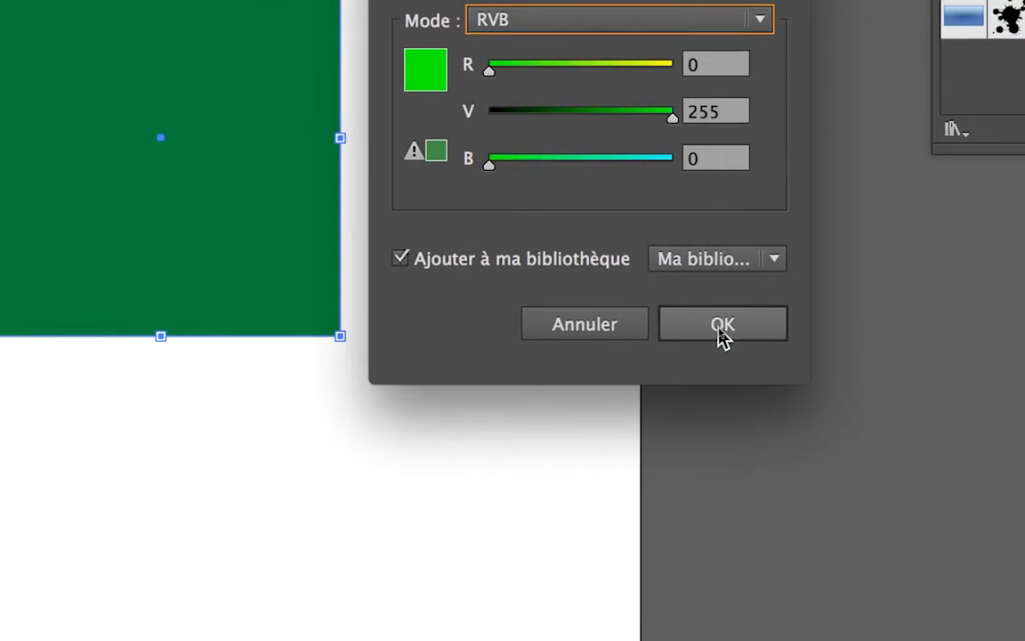
left_click(721, 325)
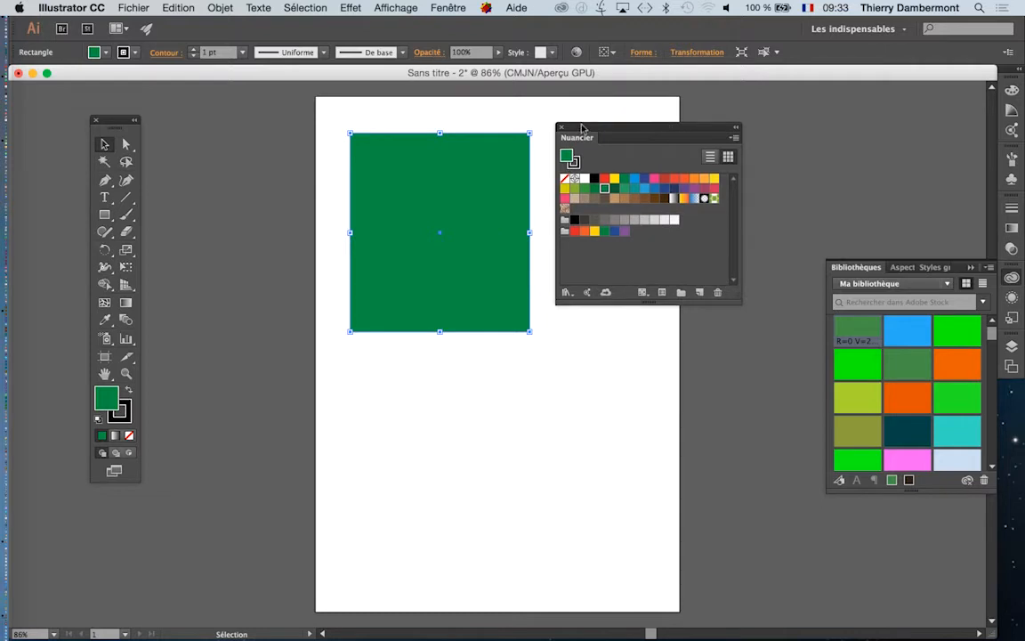
- Move the Nuancier panel away from the rectangle and change the document colour mode to Couleurs RVB
left_click_drag(605, 126, 710, 125)
left_click(133, 8)
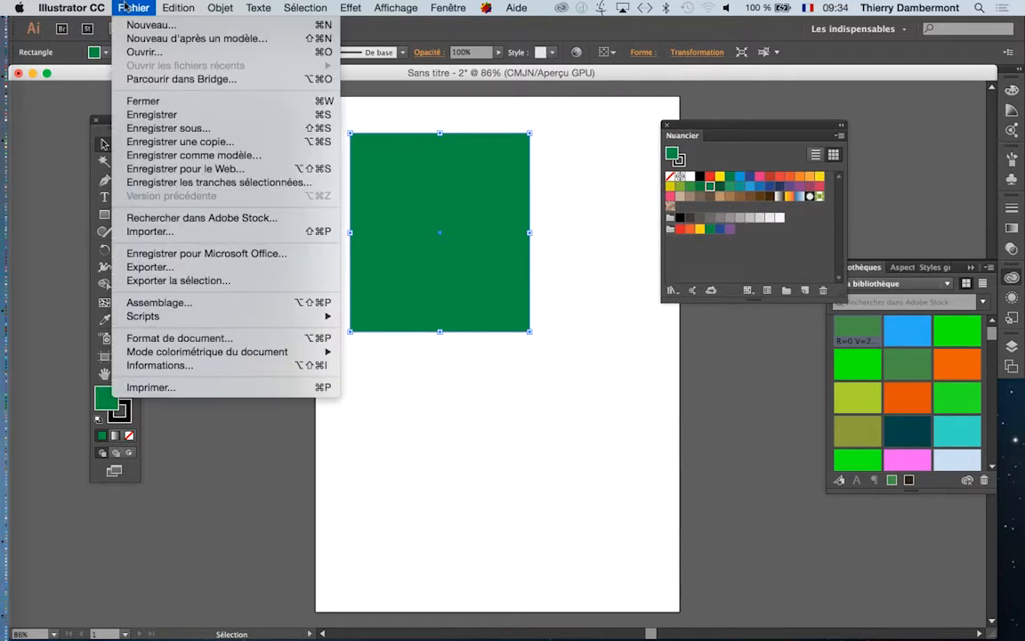
mouse_move(169, 322)
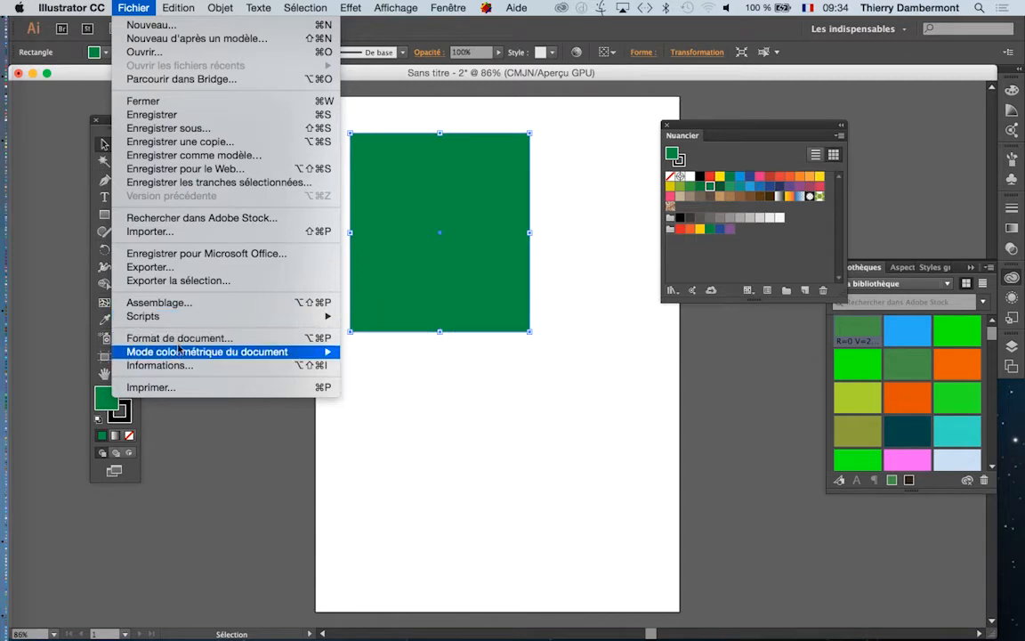
mouse_move(181, 355)
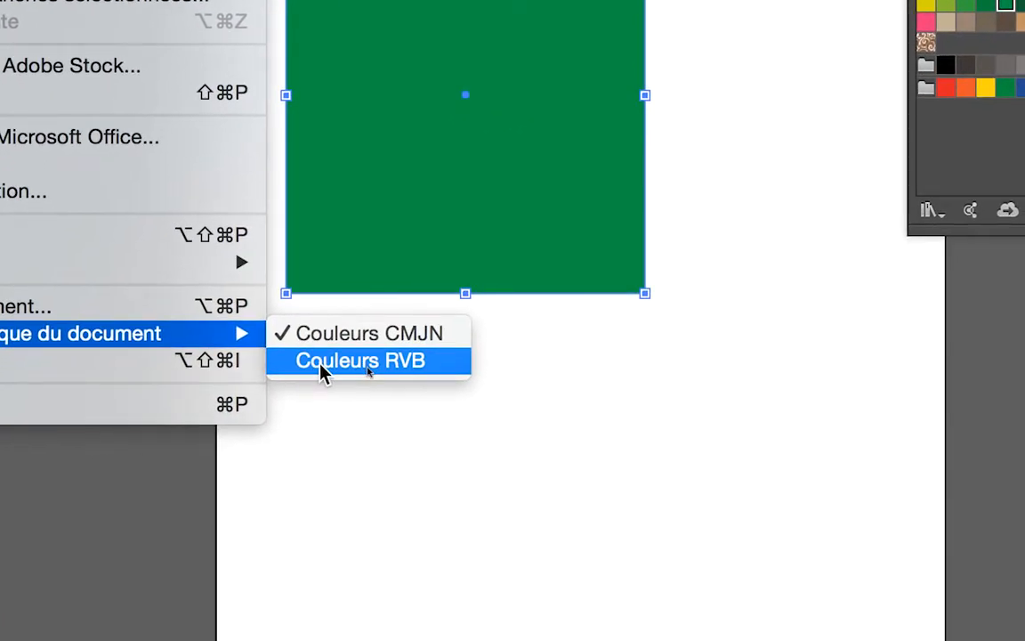
left_click(320, 365)
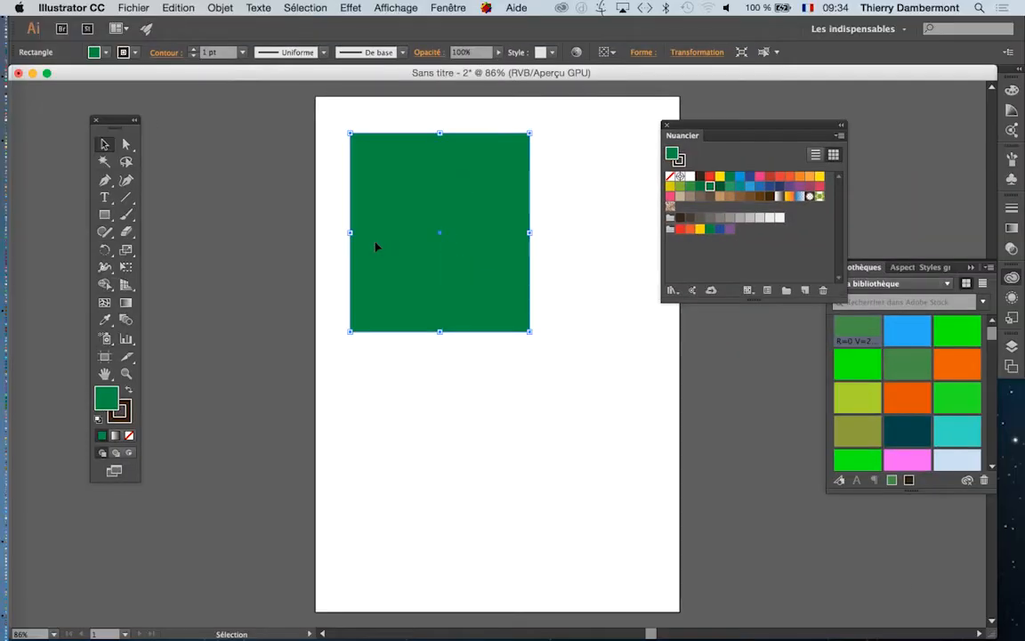
- Review the document colour mode options, keeping Couleurs RVB selected
left_click(134, 7)
mouse_move(264, 356)
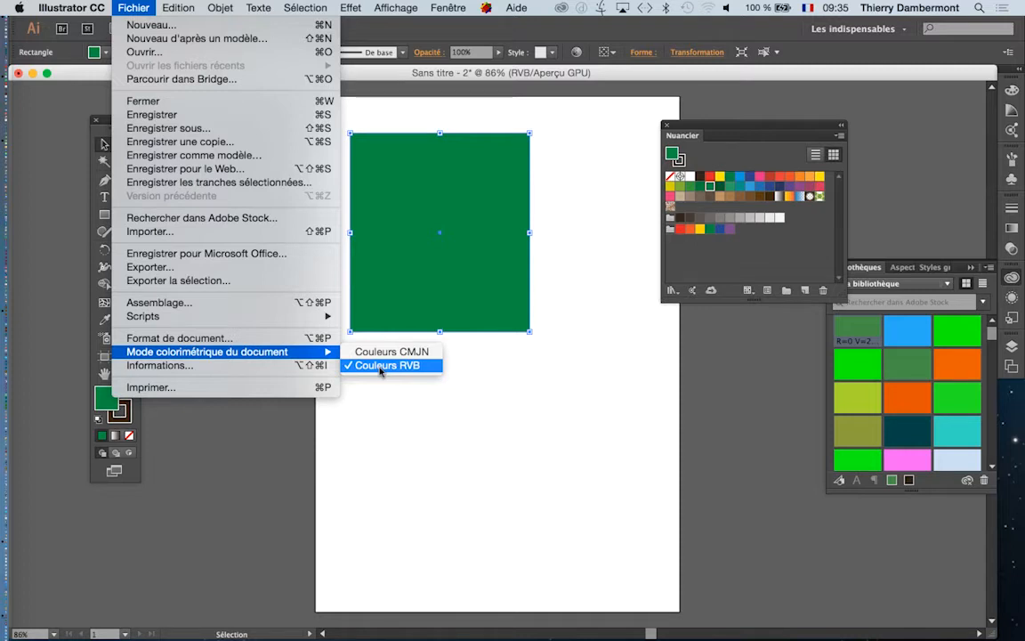
left_click(383, 366)
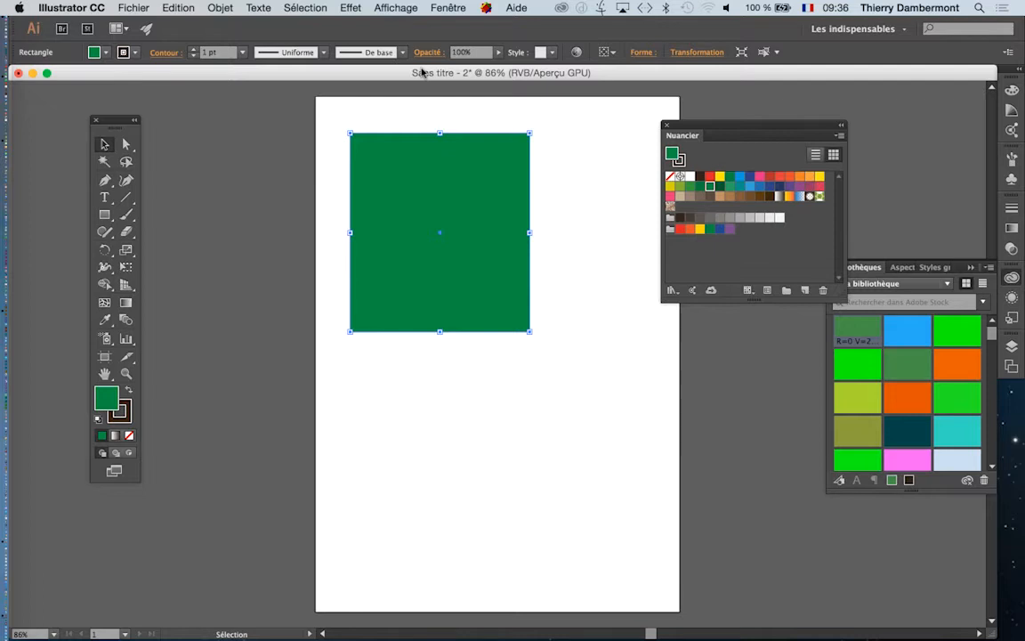
left_click(132, 8)
mouse_move(145, 356)
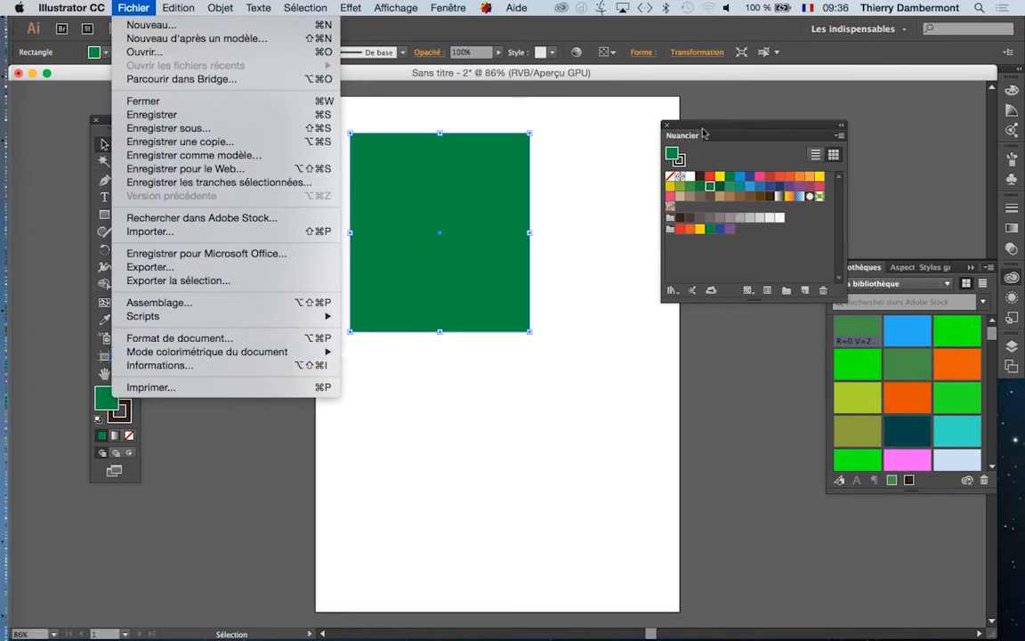
left_click(709, 130)
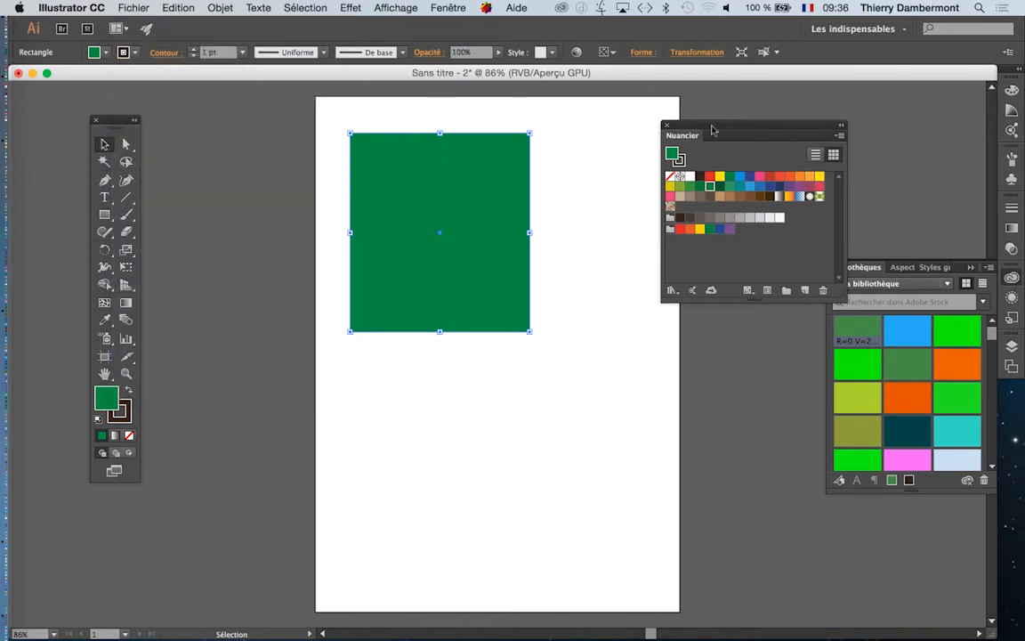
- Bring the Nuancier panel back beside the rectangle and create a new RVB swatch with R=0 V=255 B=0
left_click_drag(712, 131, 609, 146)
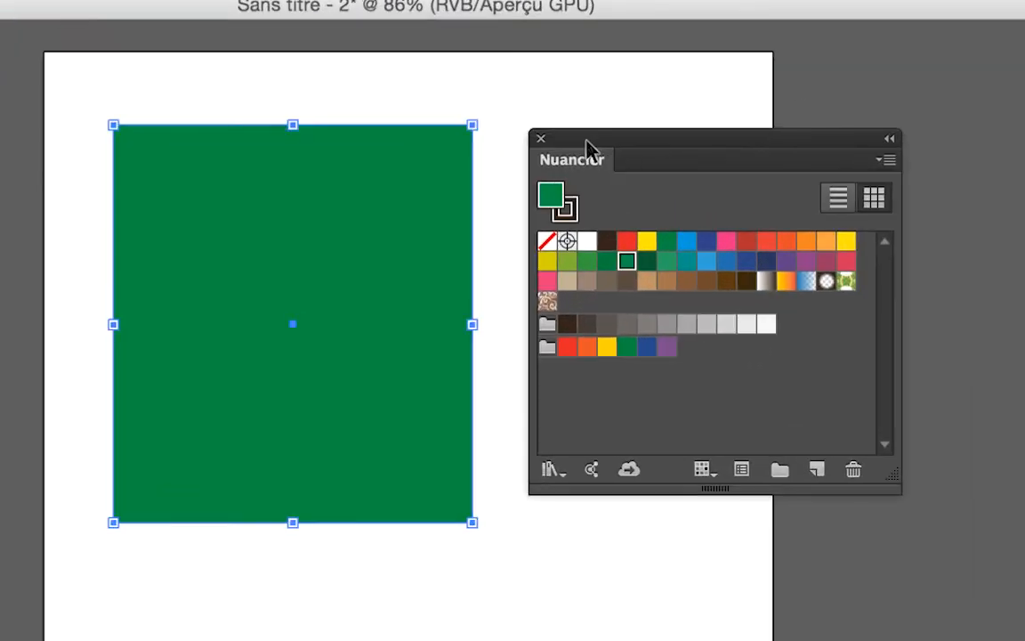
left_click(888, 159)
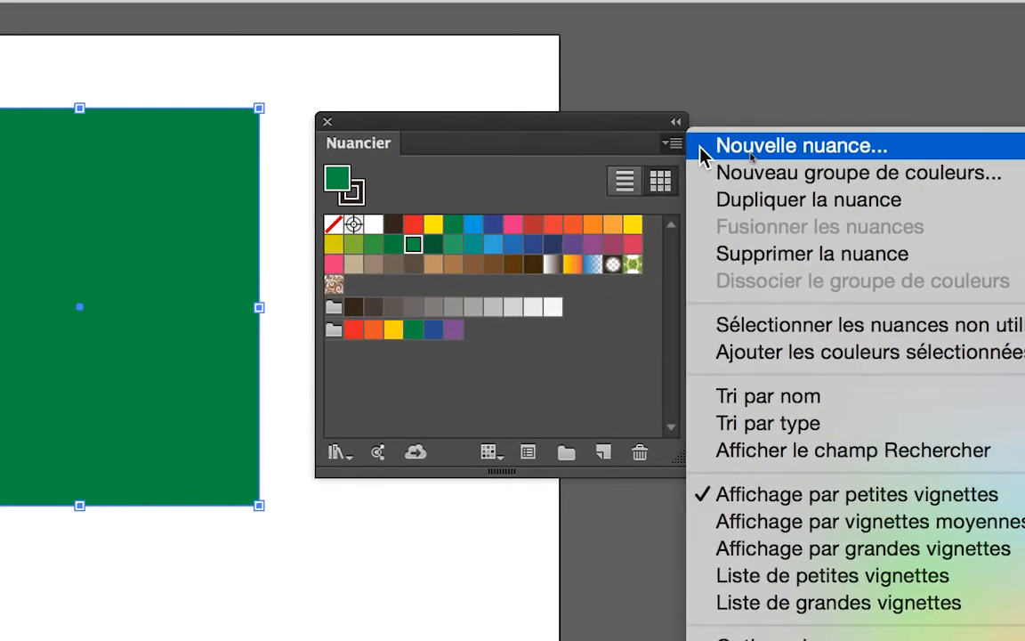
left_click(703, 152)
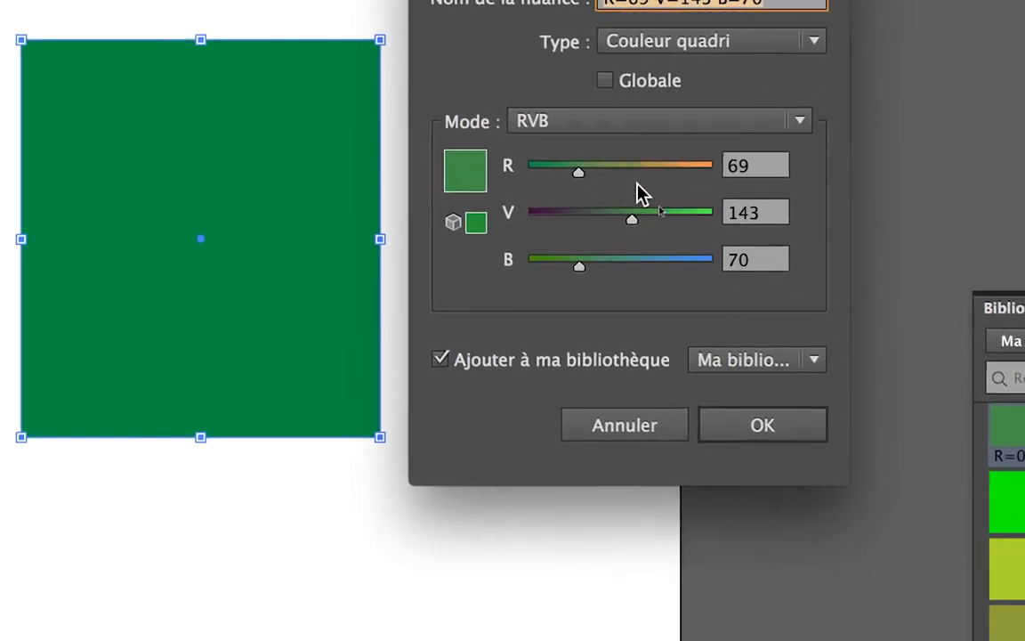
left_click_drag(510, 288, 562, 290)
left_click_drag(656, 203, 683, 202)
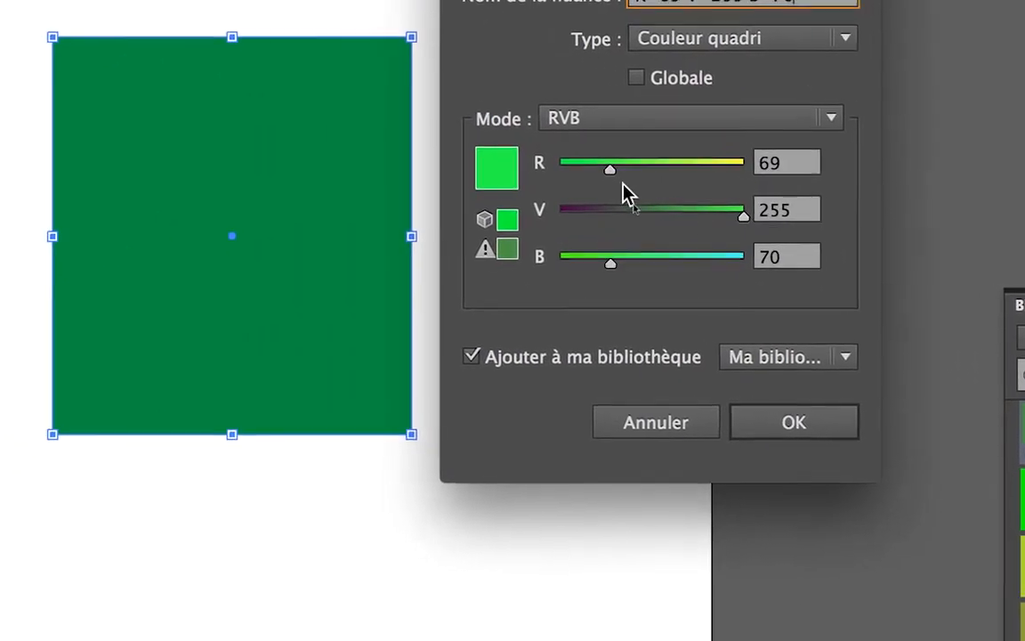
left_click_drag(550, 155, 502, 158)
left_click_drag(603, 182, 598, 183)
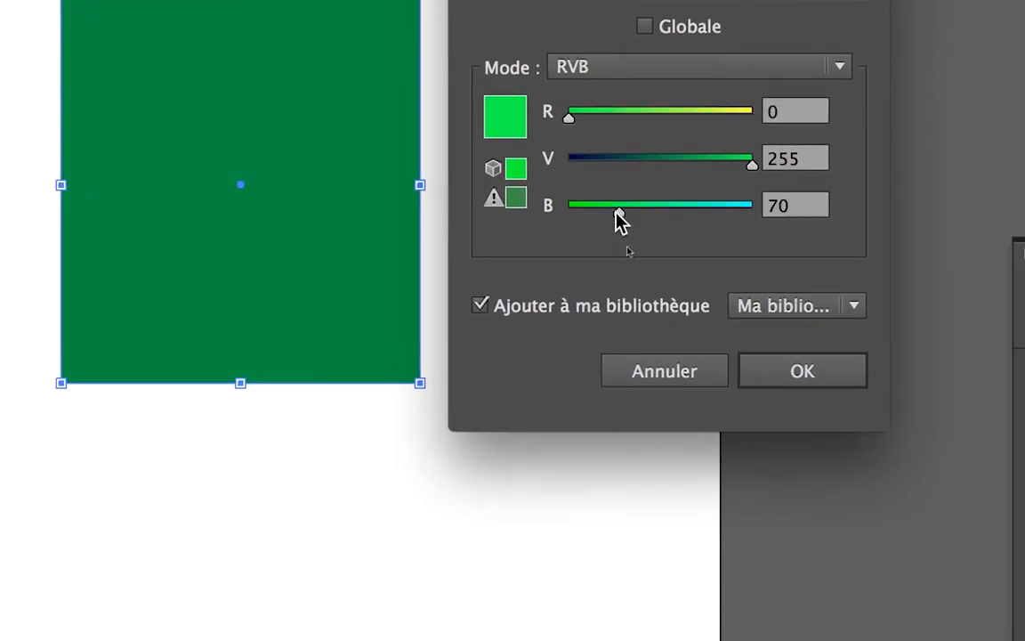
left_click_drag(653, 271, 578, 275)
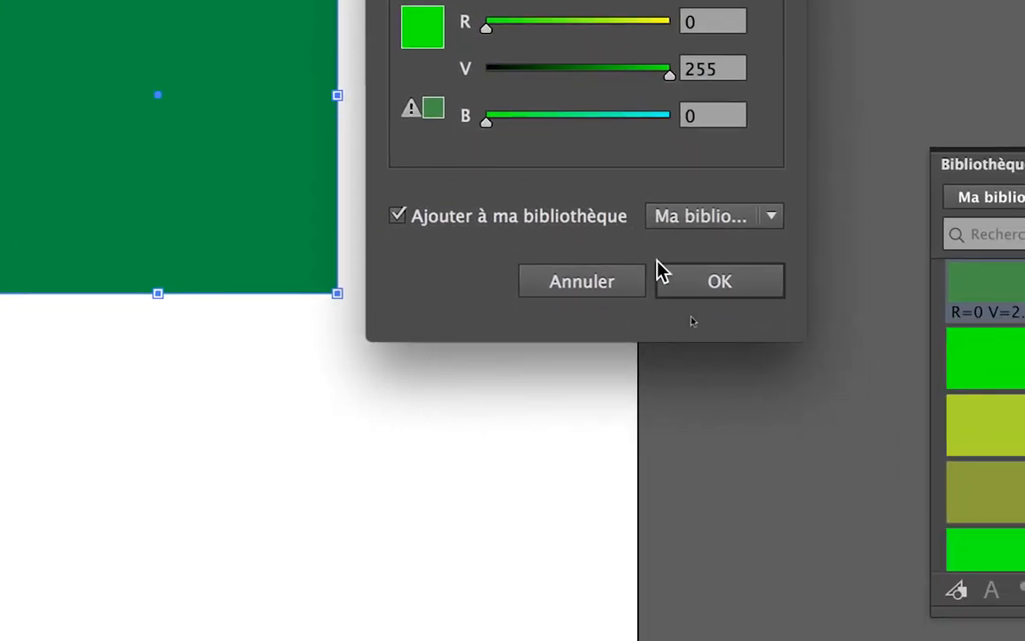
left_click(828, 449)
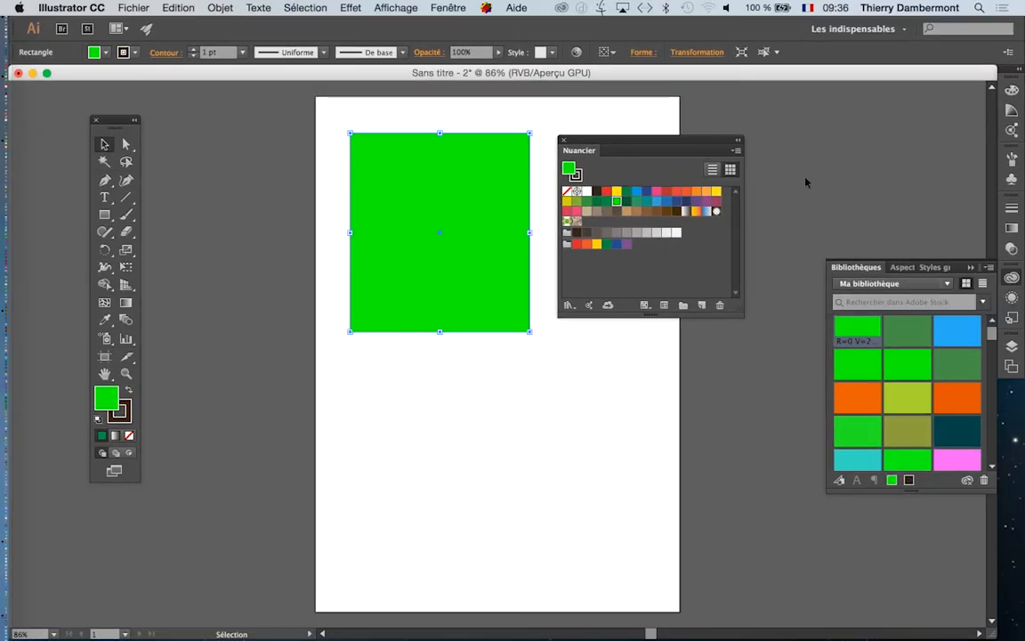
- Create another RVB swatch from the bright green fill, adjusted to R=97 V=130 B=115
left_click(737, 150)
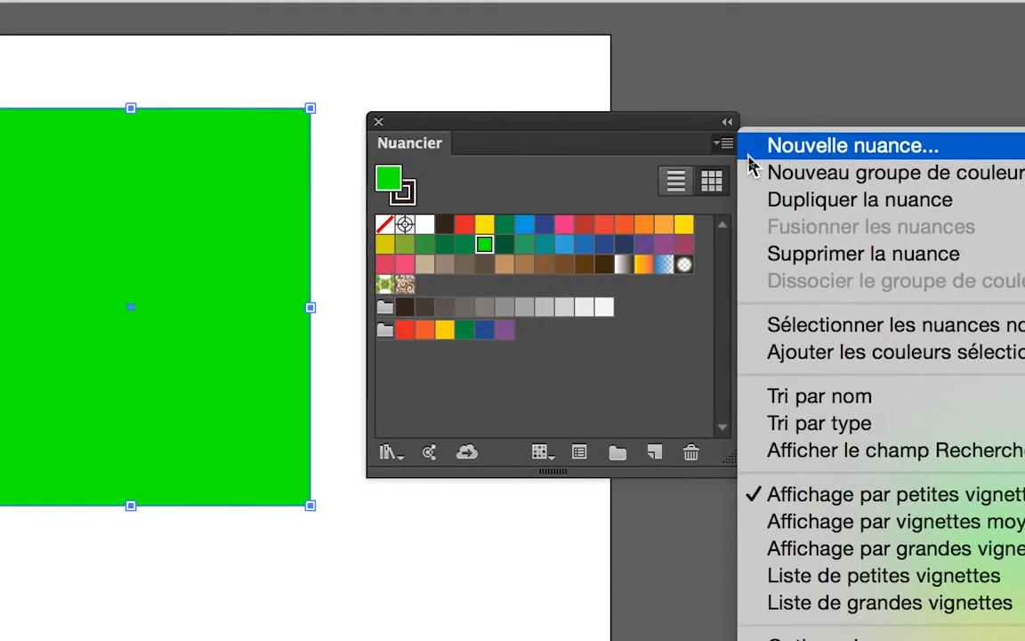
left_click(752, 156)
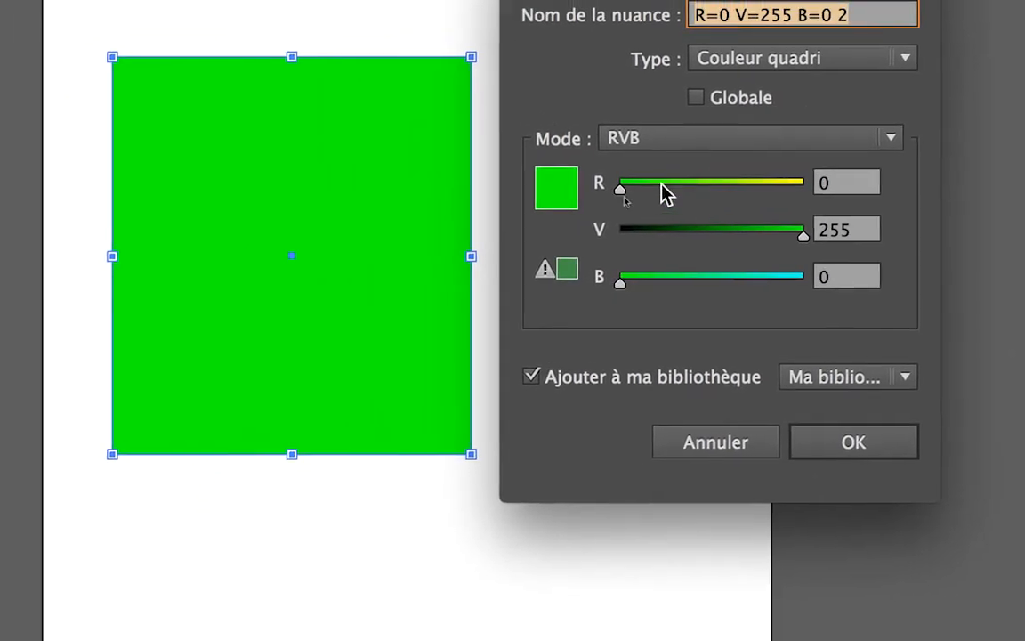
left_click_drag(612, 191, 630, 190)
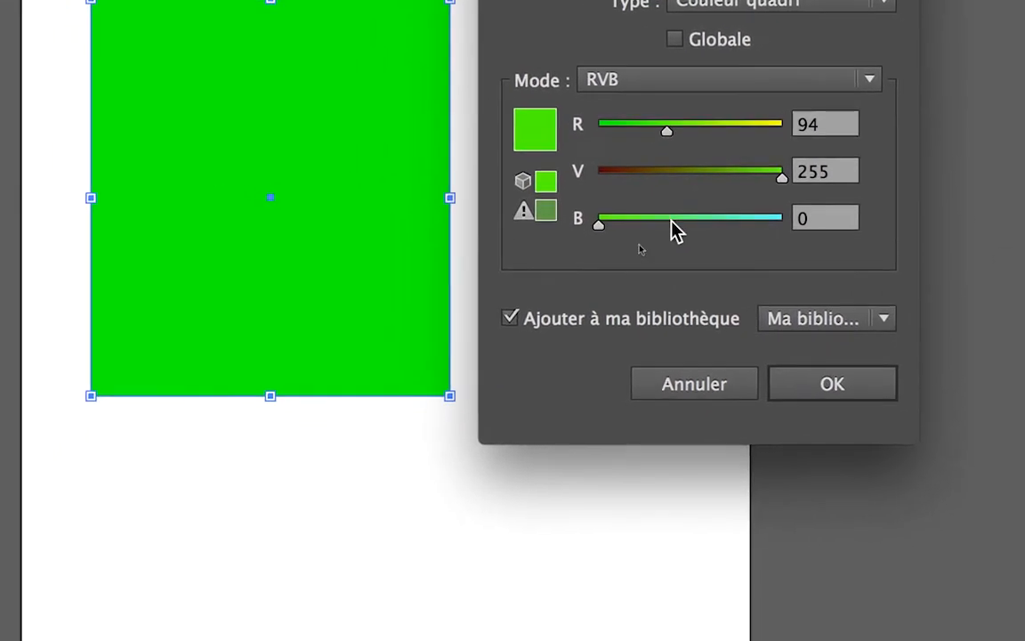
left_click(636, 233)
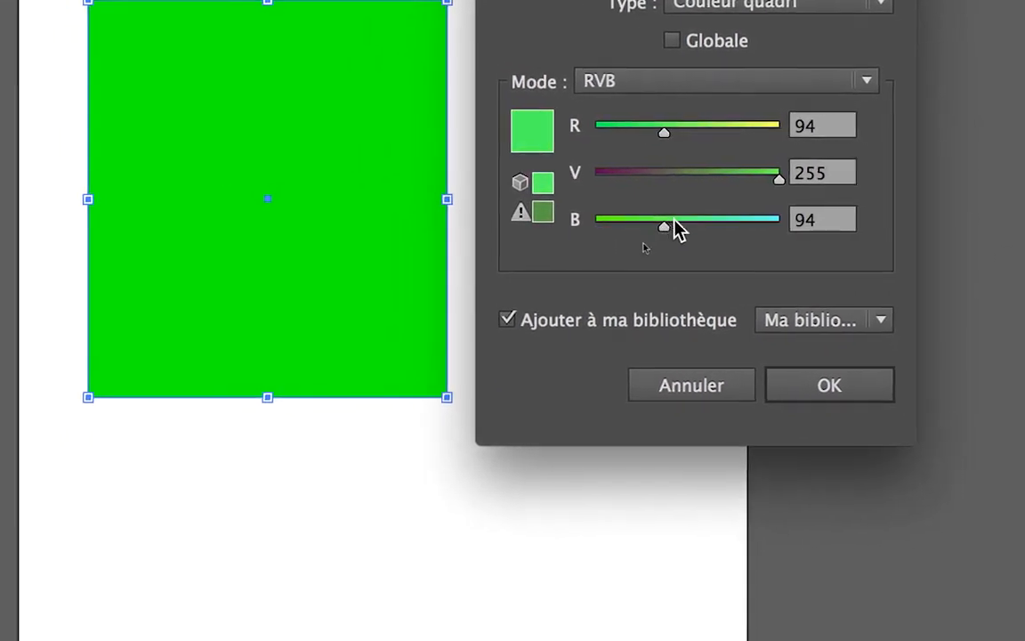
left_click(685, 223)
left_click(671, 129)
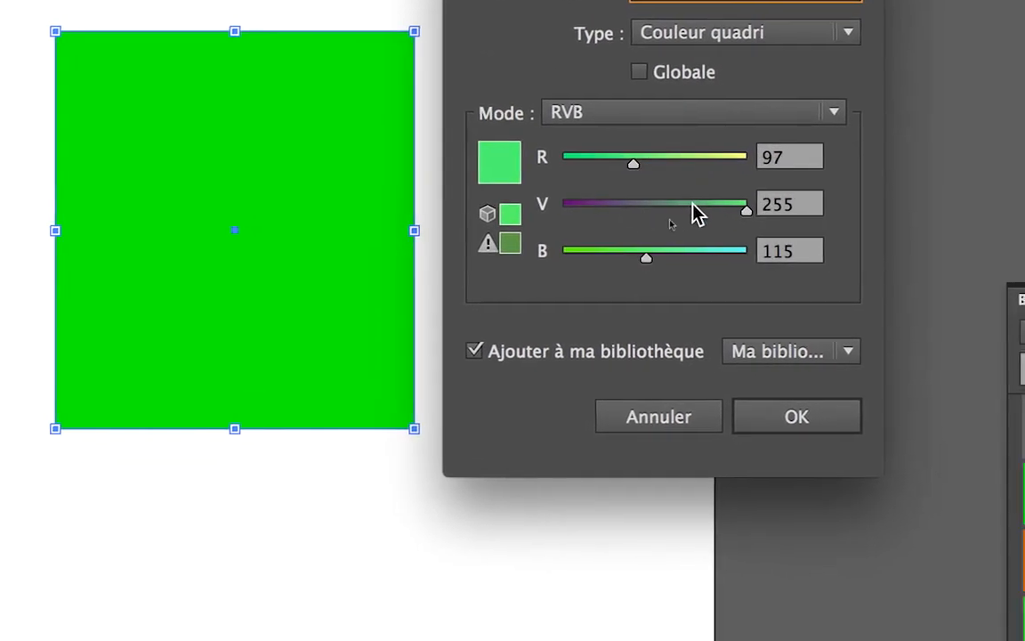
left_click_drag(739, 233, 694, 213)
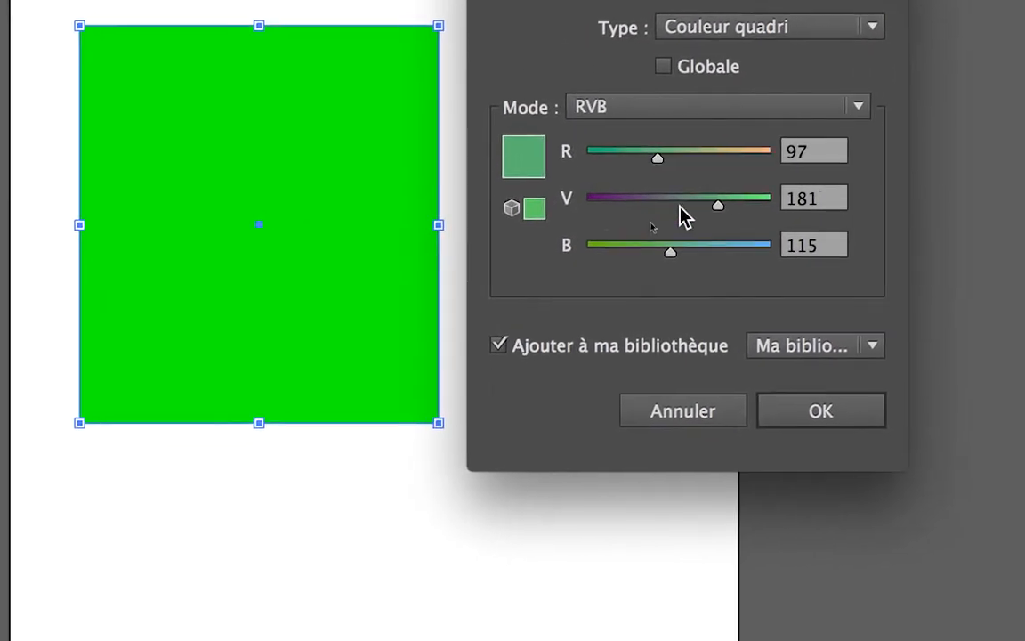
left_click(654, 213)
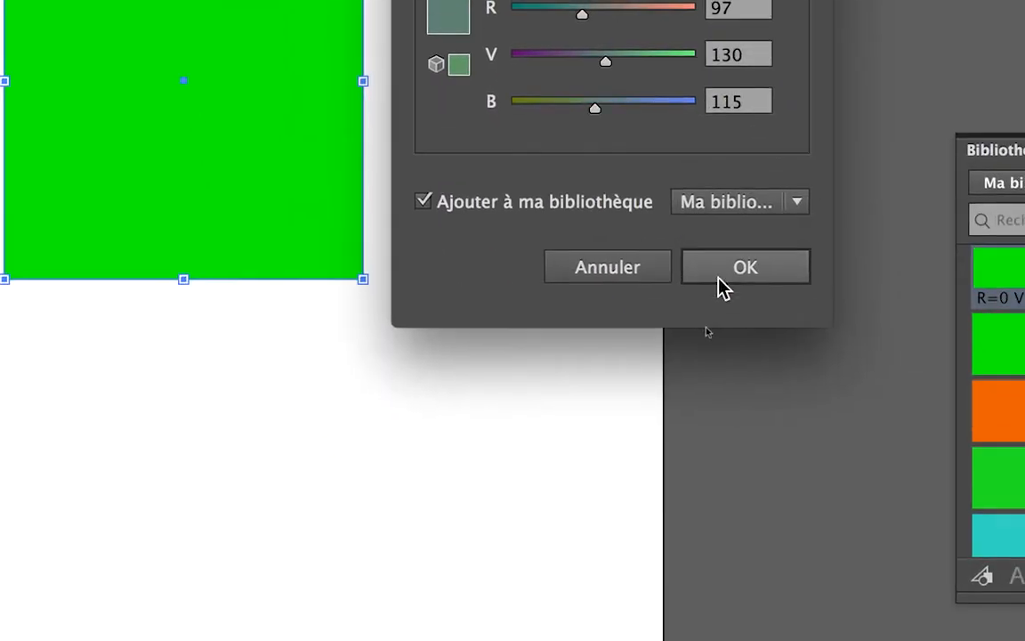
left_click(823, 414)
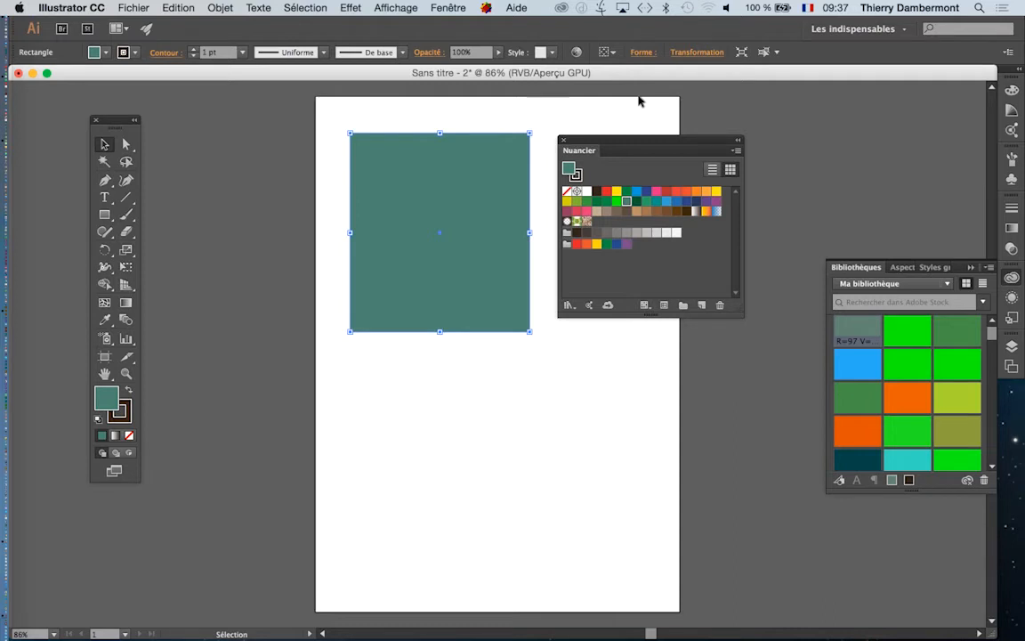
- Shift the Nuancier panel slightly to the right and close the untitled document without saving it
left_click_drag(638, 144, 692, 123)
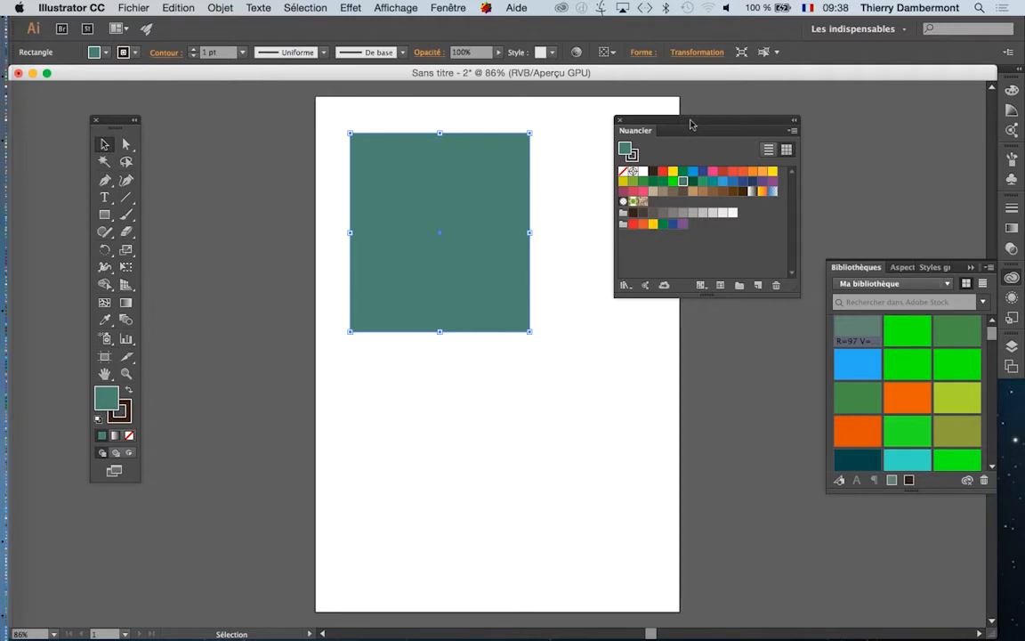
left_click_drag(701, 122, 710, 140)
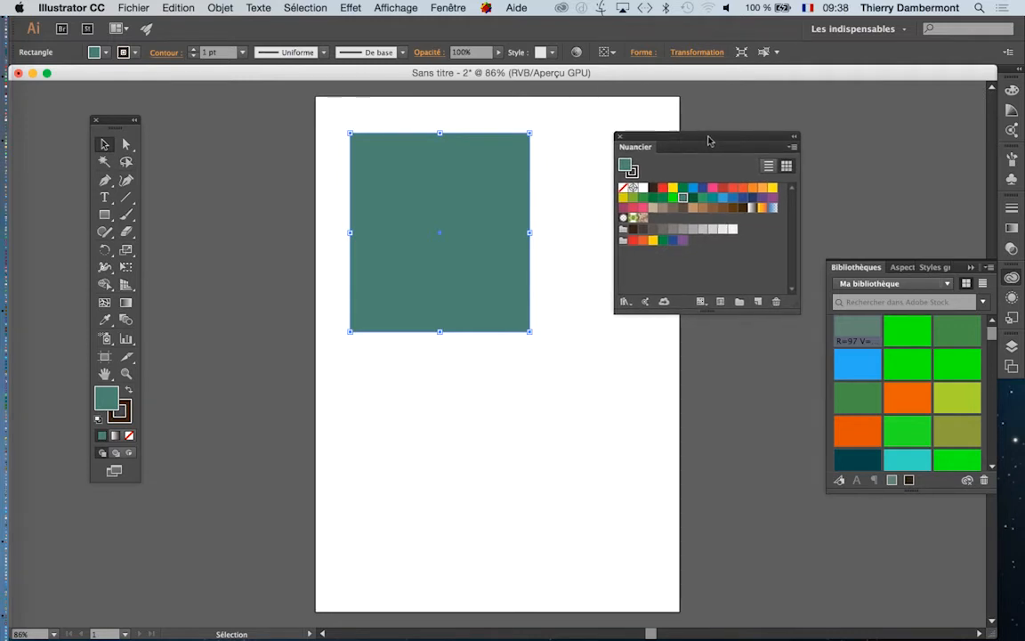
key("super")
left_click(18, 72)
left_click(521, 364)
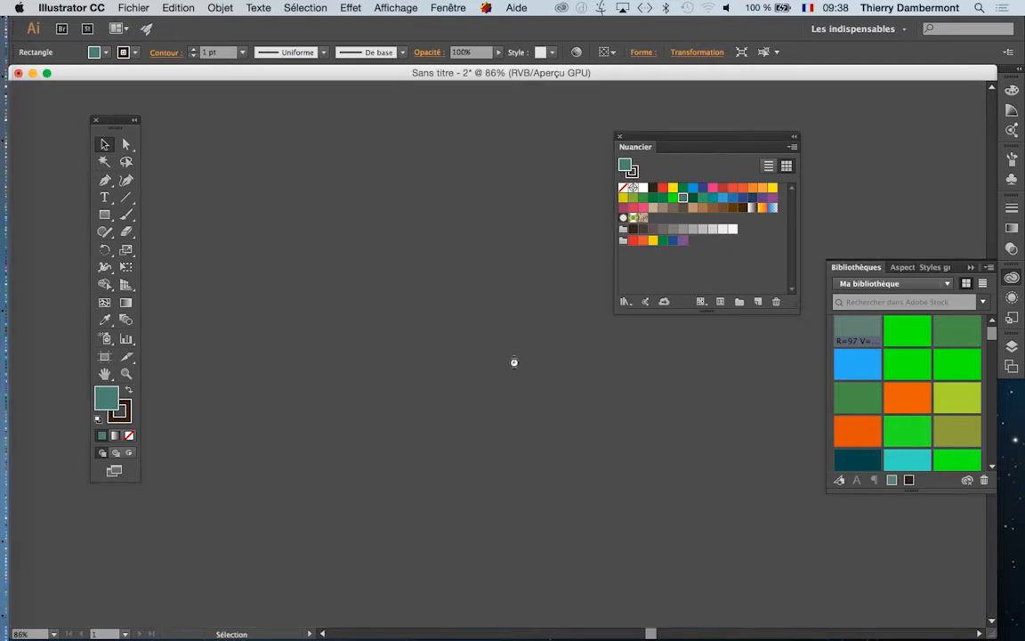
- Create a new A4 document from the Impression profile with its colour mode changed to RVB
left_click(135, 8)
left_click(136, 24)
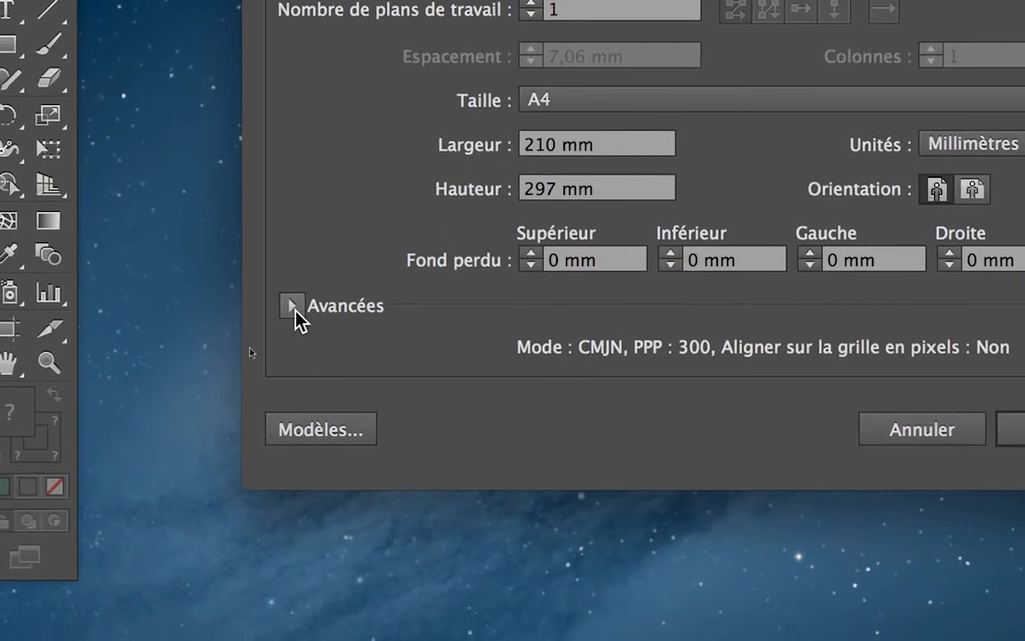
left_click(293, 305)
left_click(583, 352)
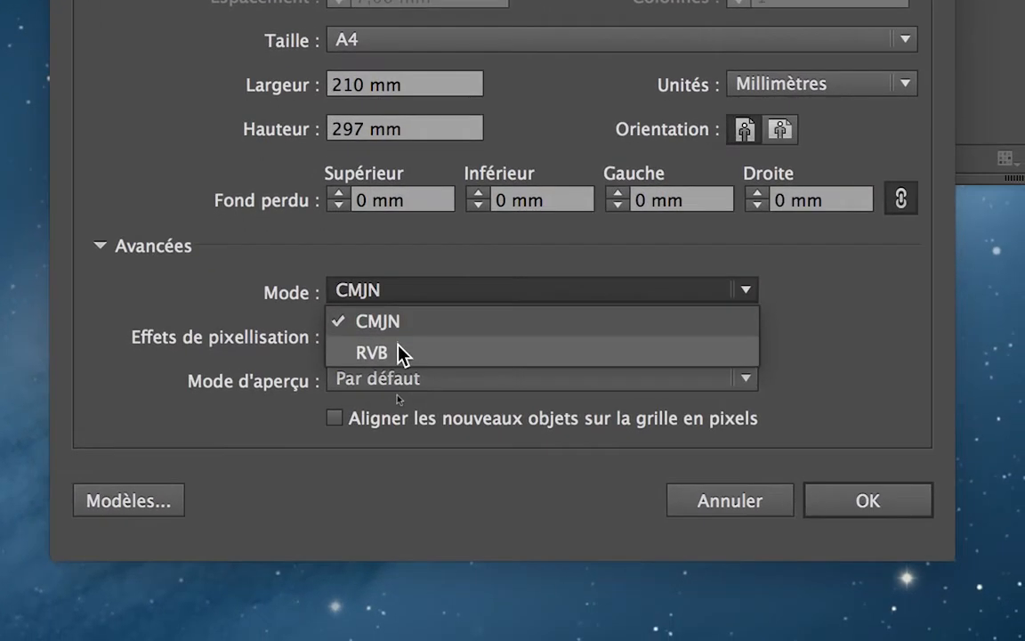
left_click(392, 383)
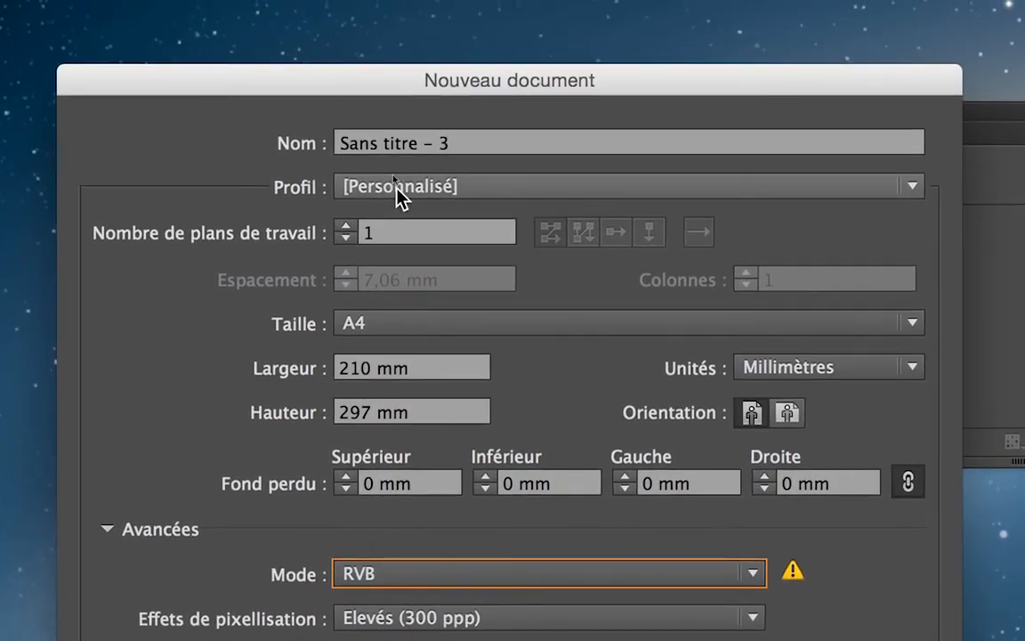
left_click(396, 185)
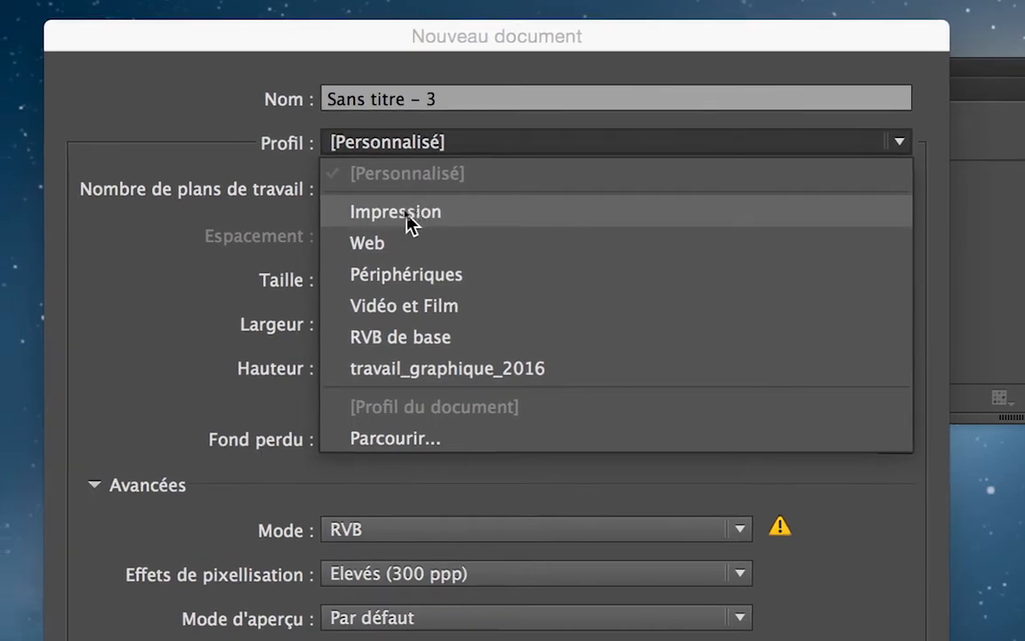
left_click(414, 222)
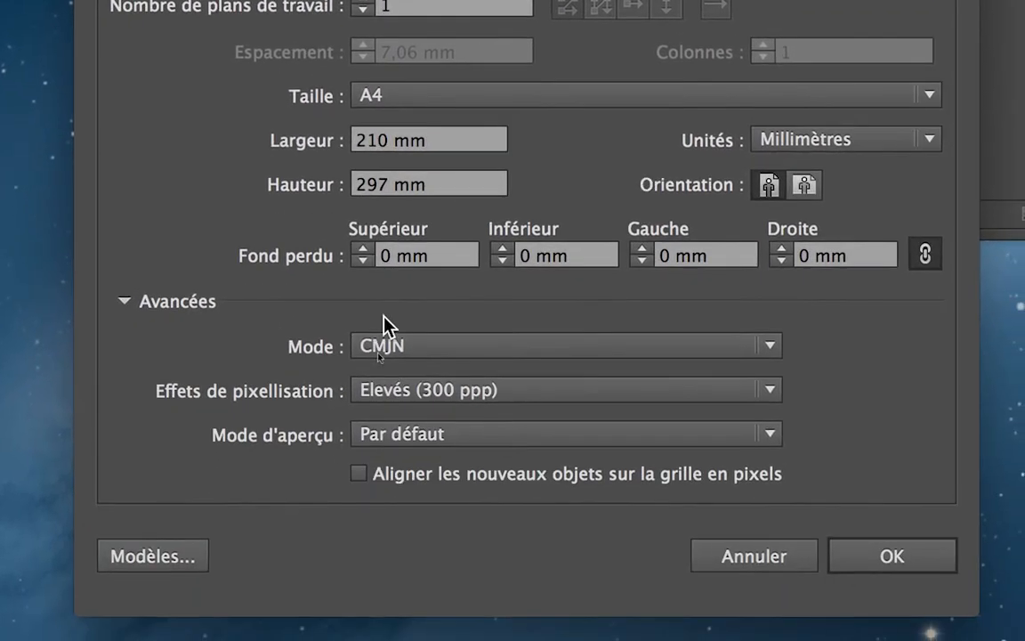
left_click(387, 567)
left_click(383, 350)
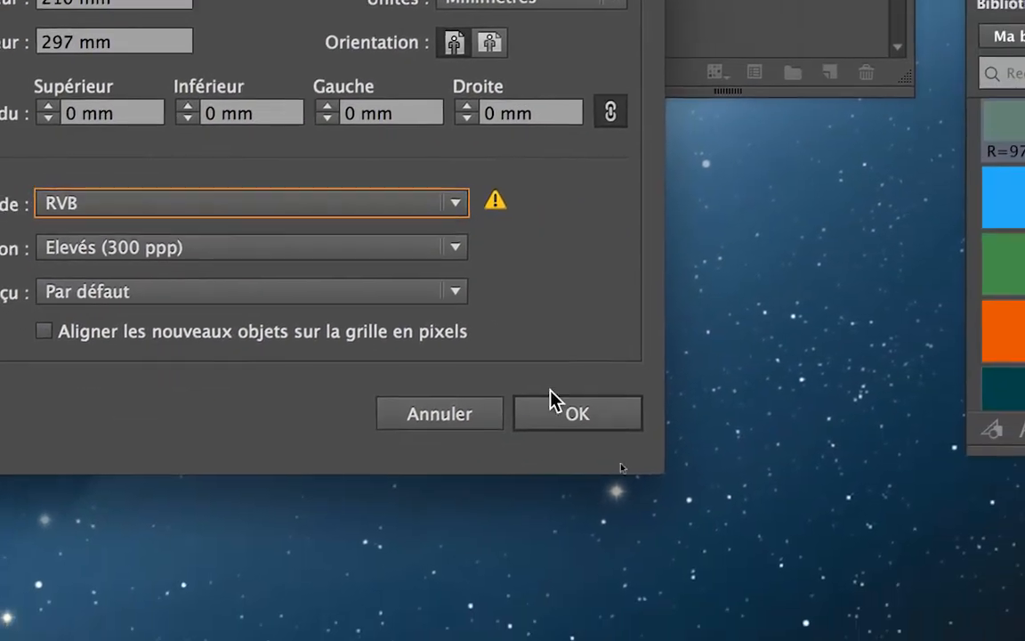
left_click(684, 532)
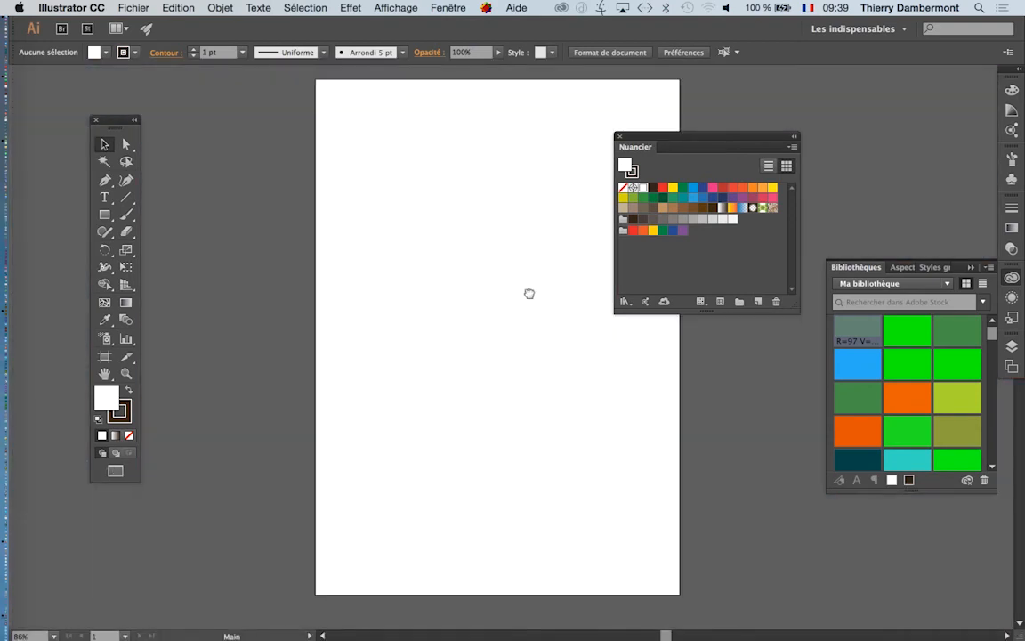
- Draw three overlapping white rectangles cascading down the upper half of the page
left_click_drag(529, 293, 436, 293)
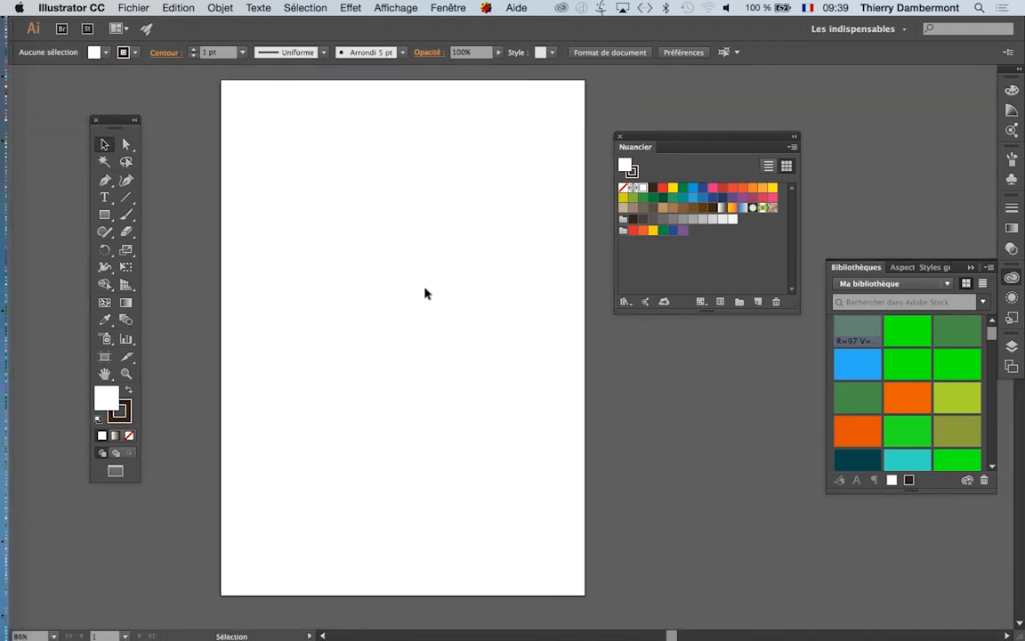
key("alt+super")
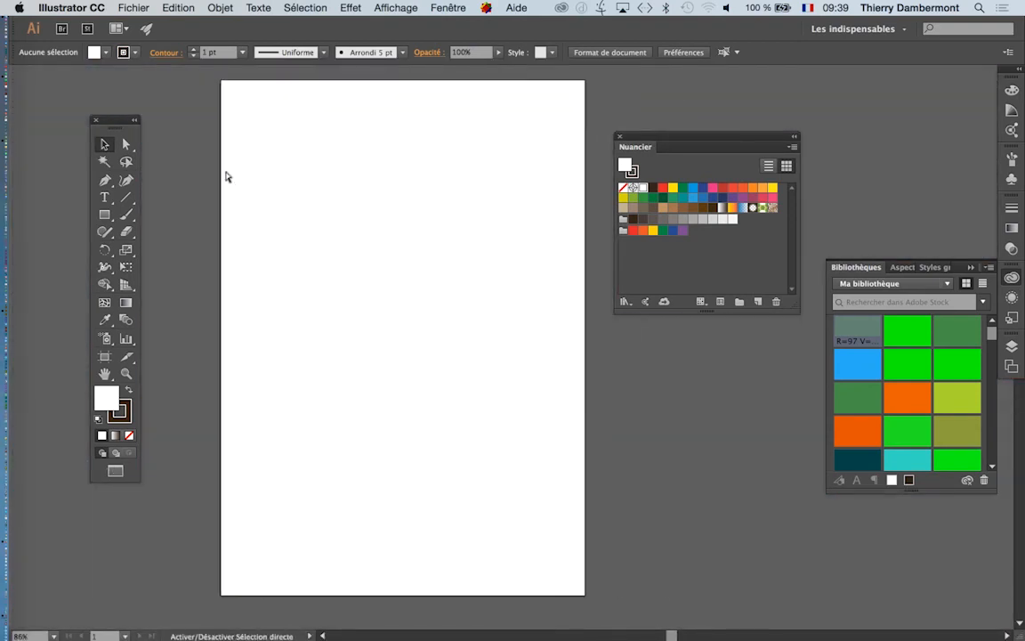
key("m")
left_click_drag(294, 112, 403, 245)
left_click_drag(478, 213, 355, 338)
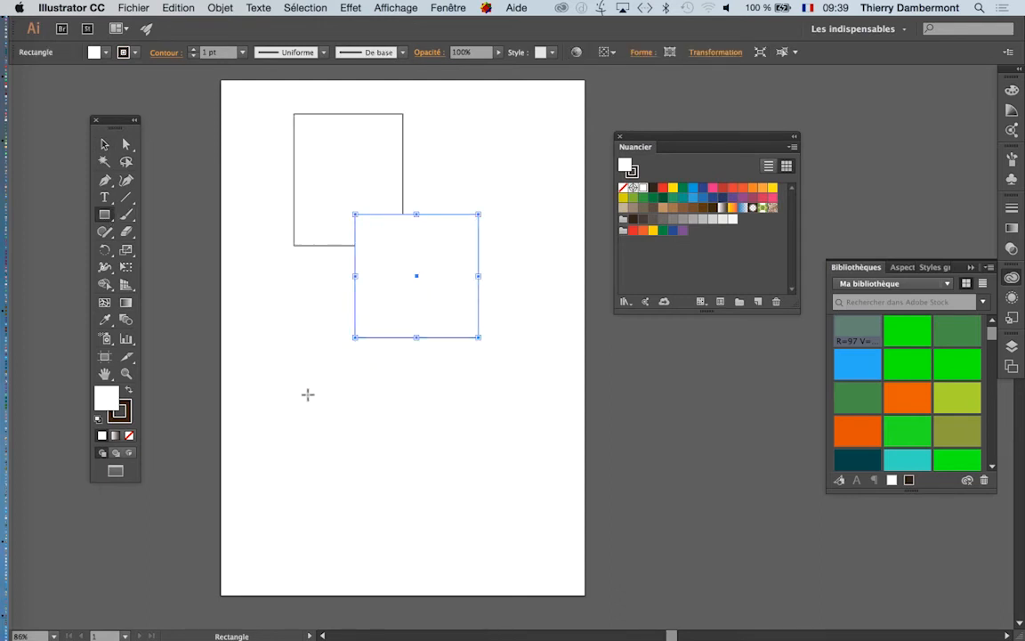
left_click_drag(306, 395, 394, 295)
key("v")
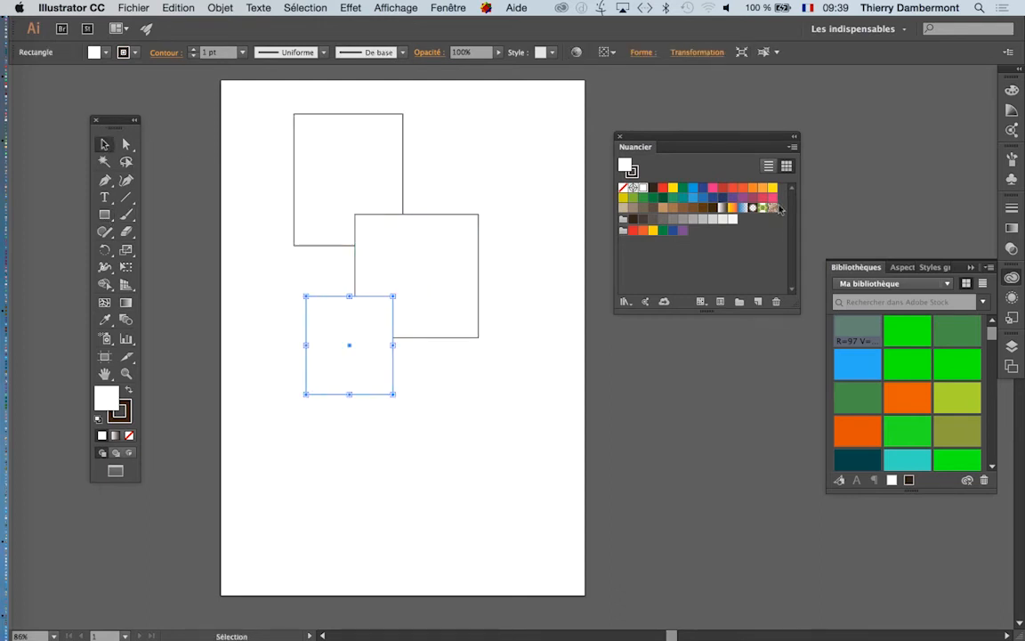
- Place the Nuancier panel beside the rectangles and create a magenta RVB swatch for the lowest one by reducing only V
left_click_drag(726, 139, 622, 200)
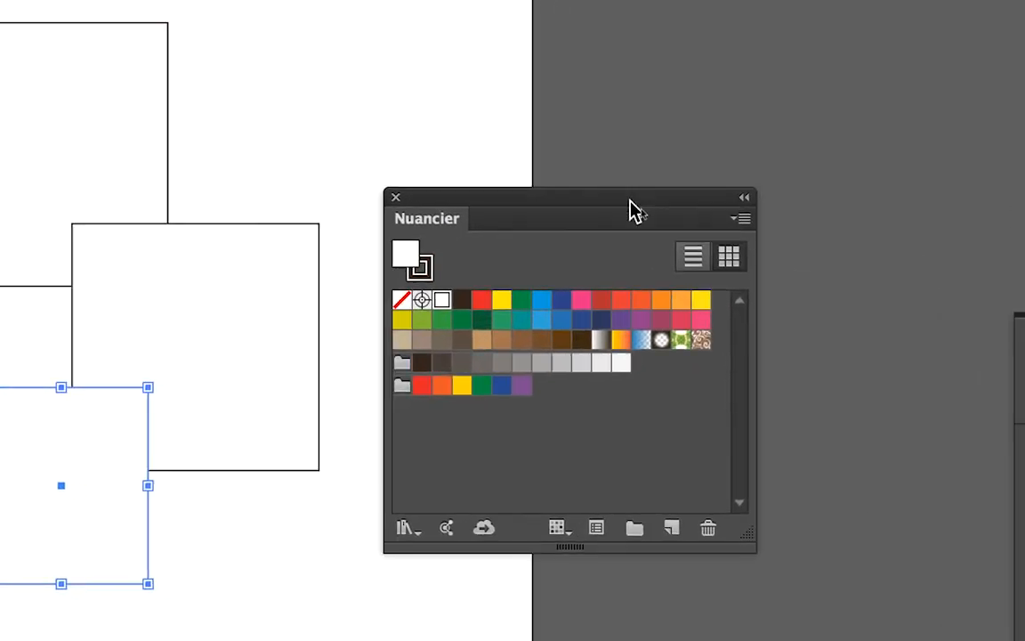
left_click(757, 222)
left_click(687, 217)
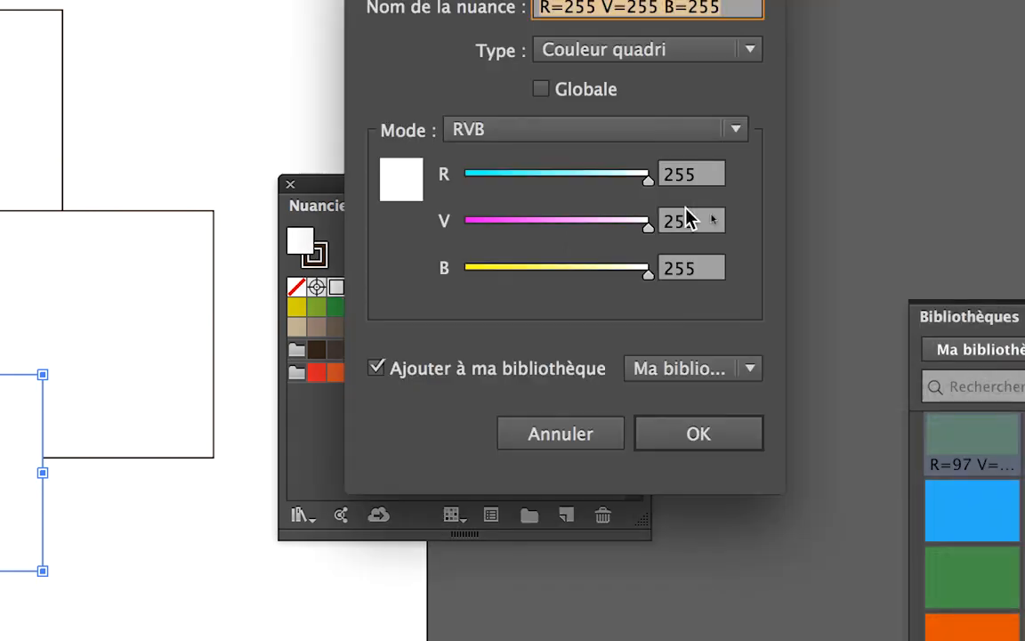
left_click_drag(637, 222, 554, 229)
left_click(792, 428)
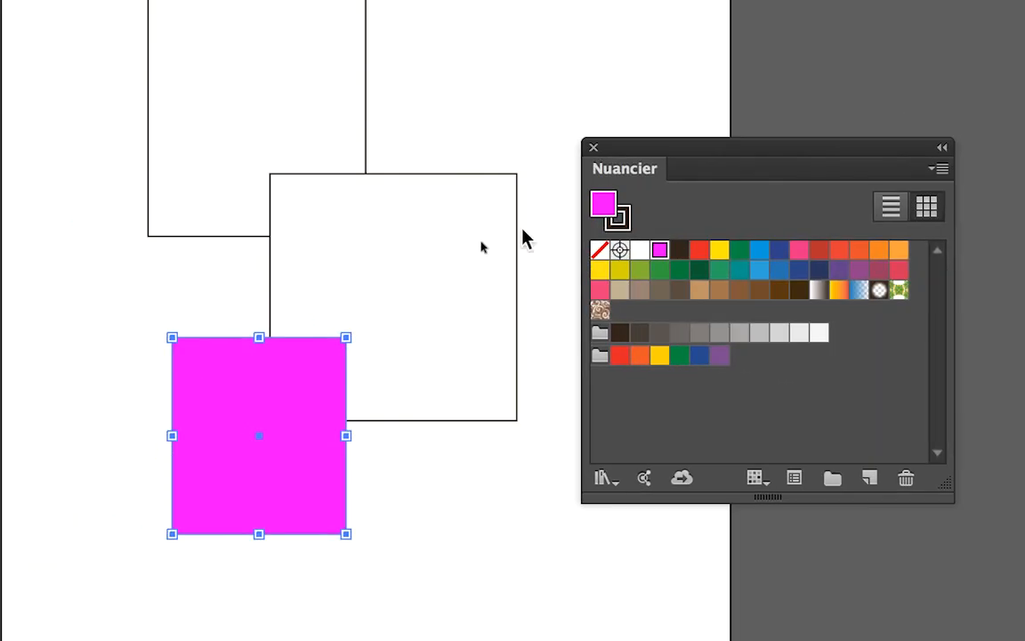
- Fill the middle rectangle with a new cyan RVB swatch of R=0 V=255 B=255
left_click(299, 135)
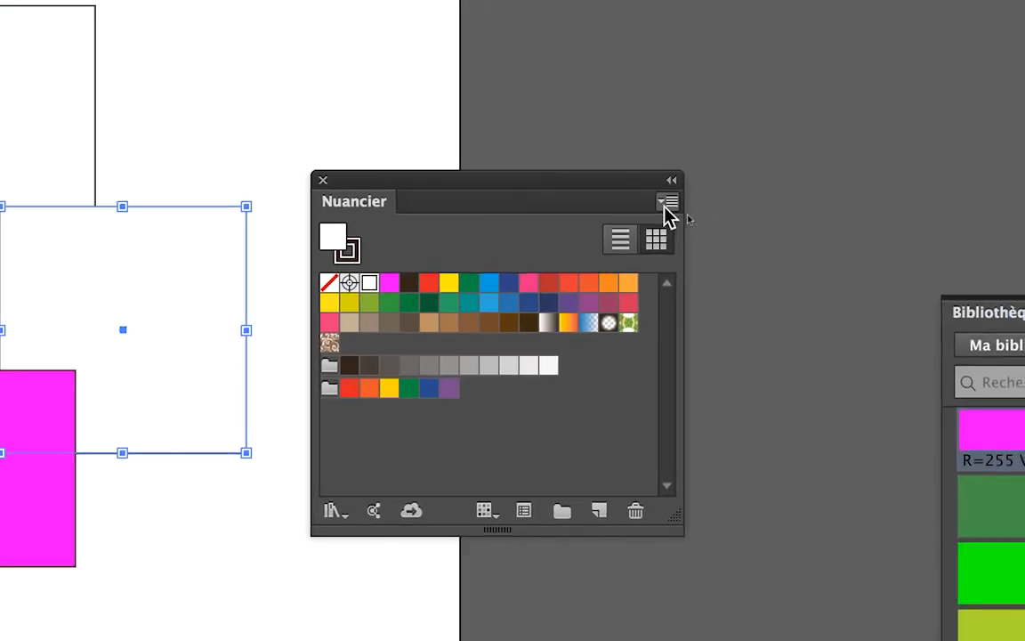
left_click(687, 196)
left_click(708, 208)
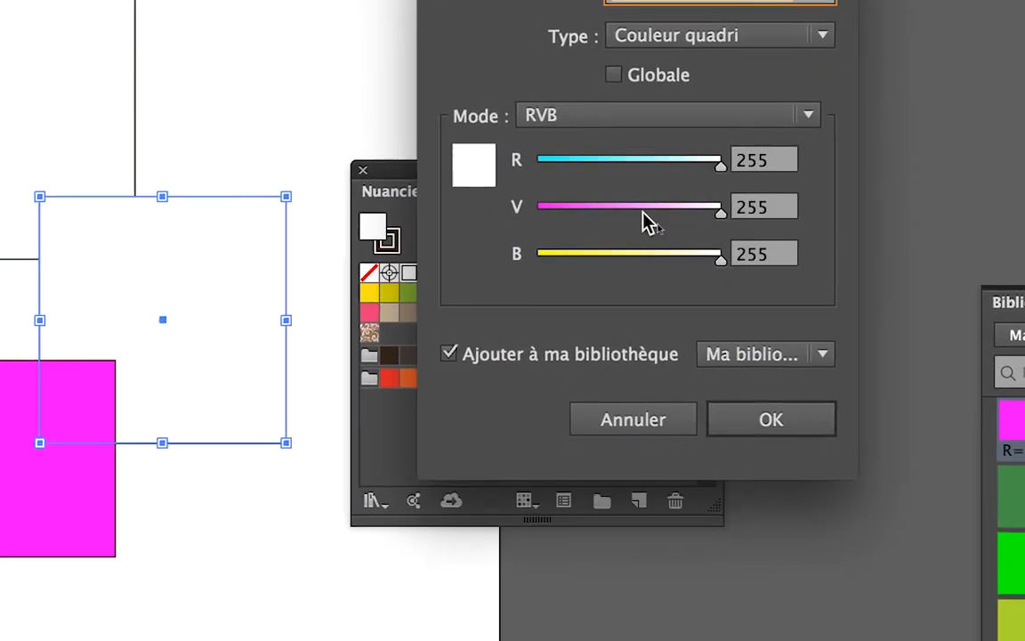
left_click_drag(626, 204, 546, 194)
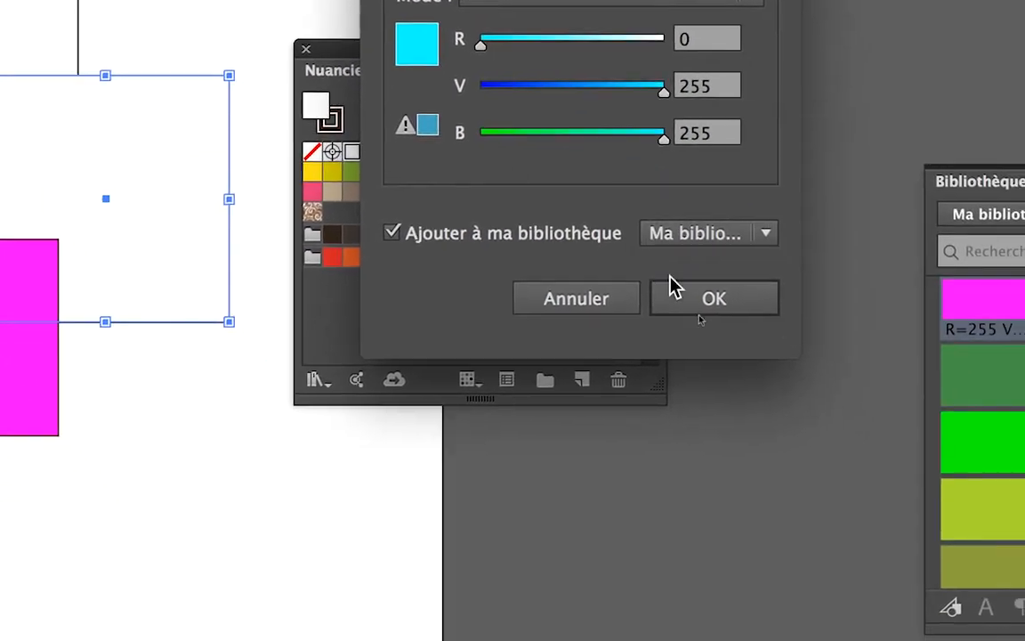
left_click(766, 445)
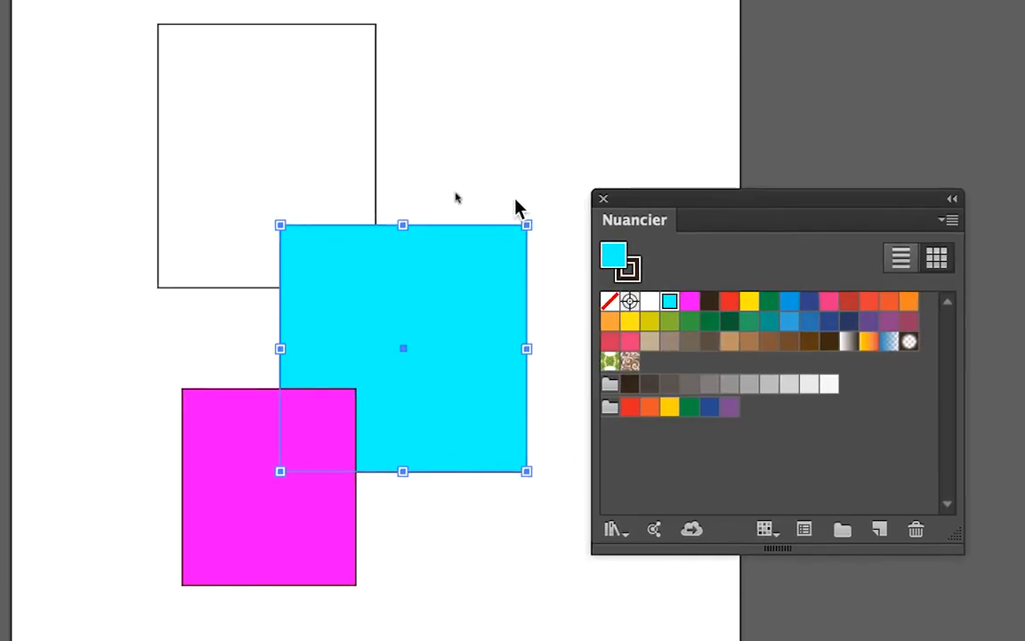
- Fill the uppermost rectangle with a new green RVB swatch of R=0 V=255 B=0
left_click(465, 190)
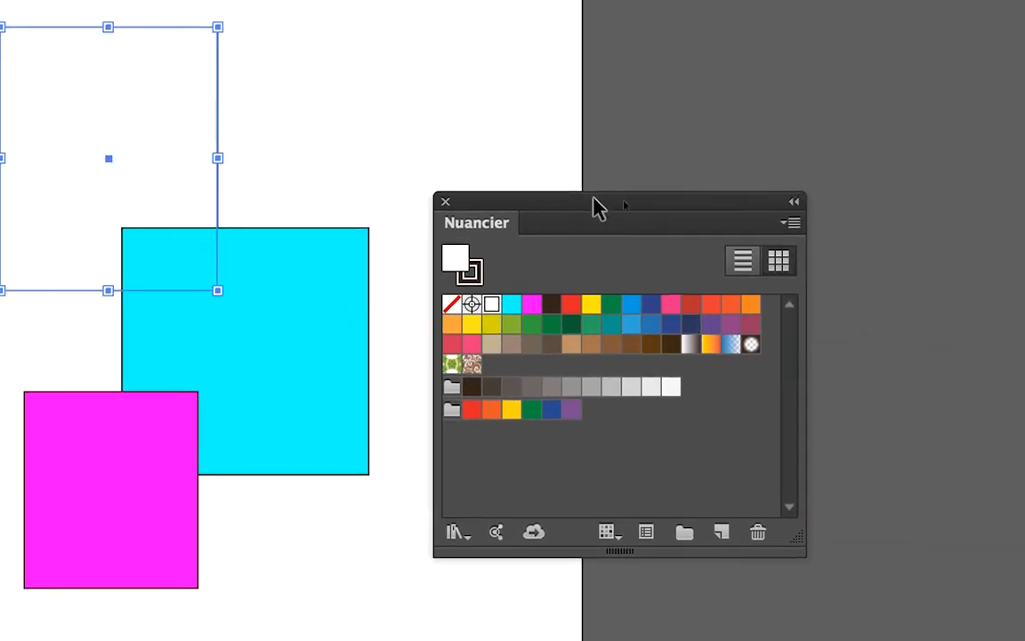
left_click(656, 213)
left_click(704, 210)
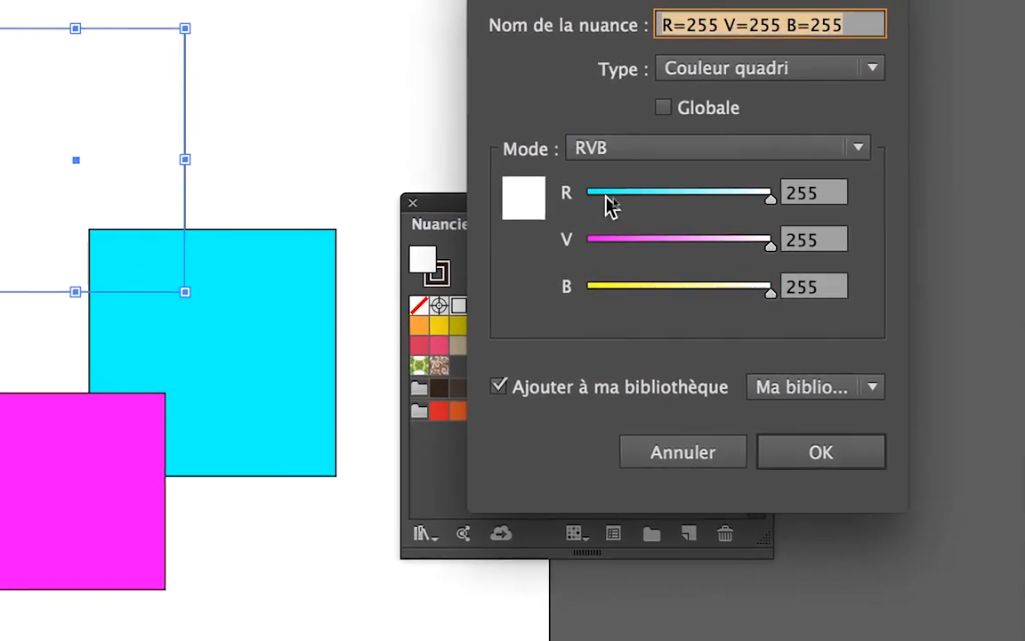
left_click_drag(606, 197, 587, 196)
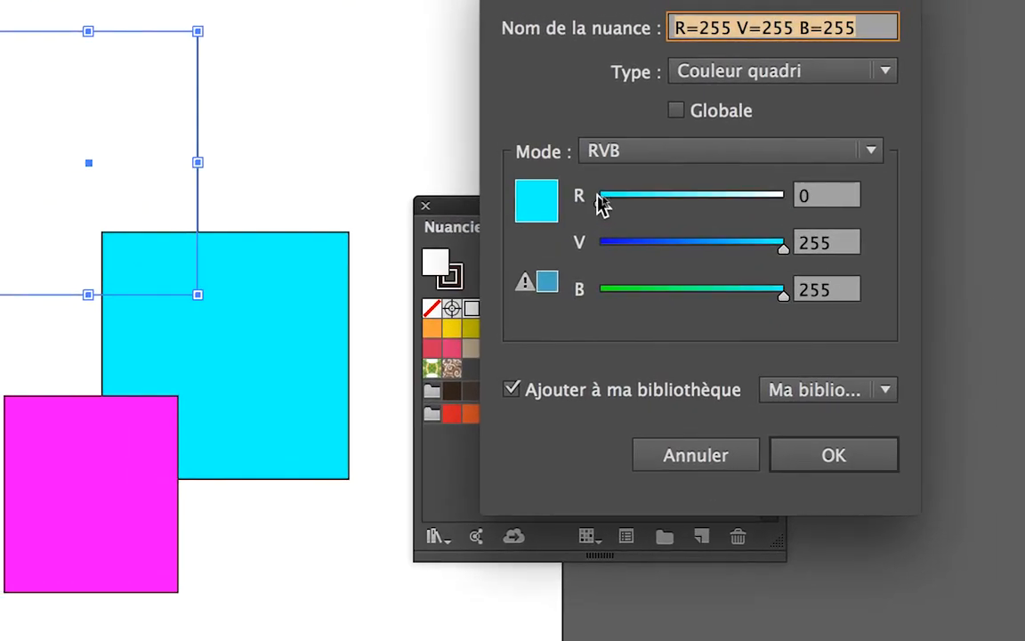
left_click(589, 289)
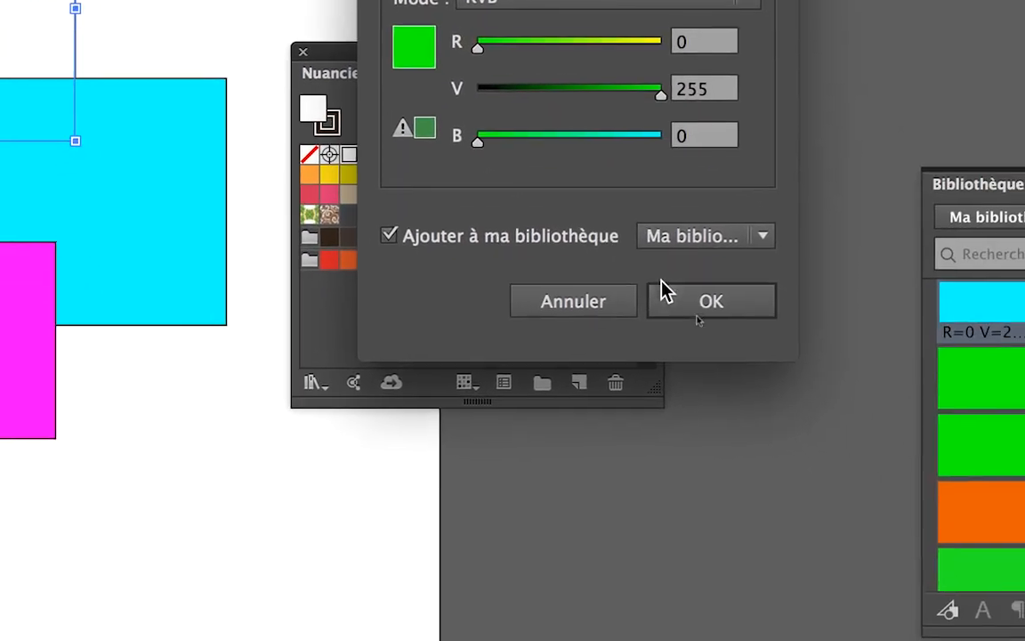
left_click(786, 381)
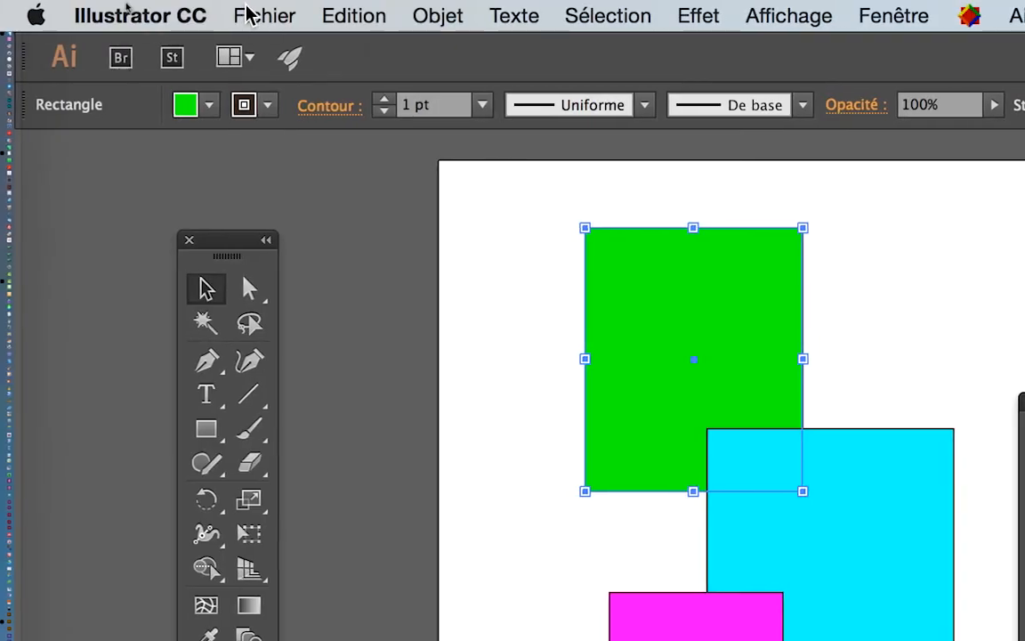
- Check the document's colour mode without changing it, move the Nuancier panel away from the rectangles and deselect the artwork
left_click(260, 18)
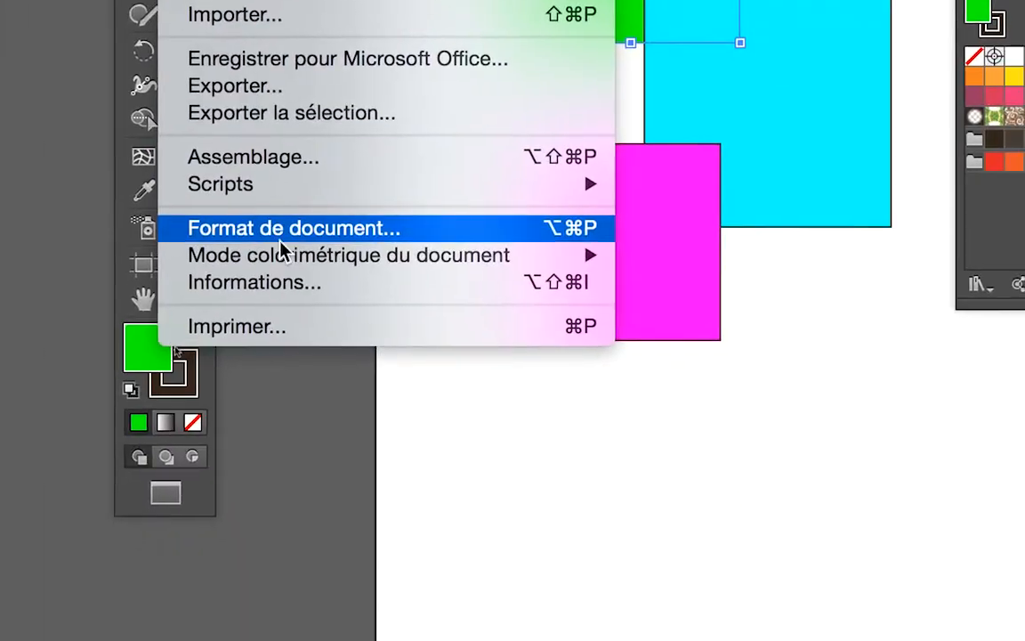
mouse_move(294, 257)
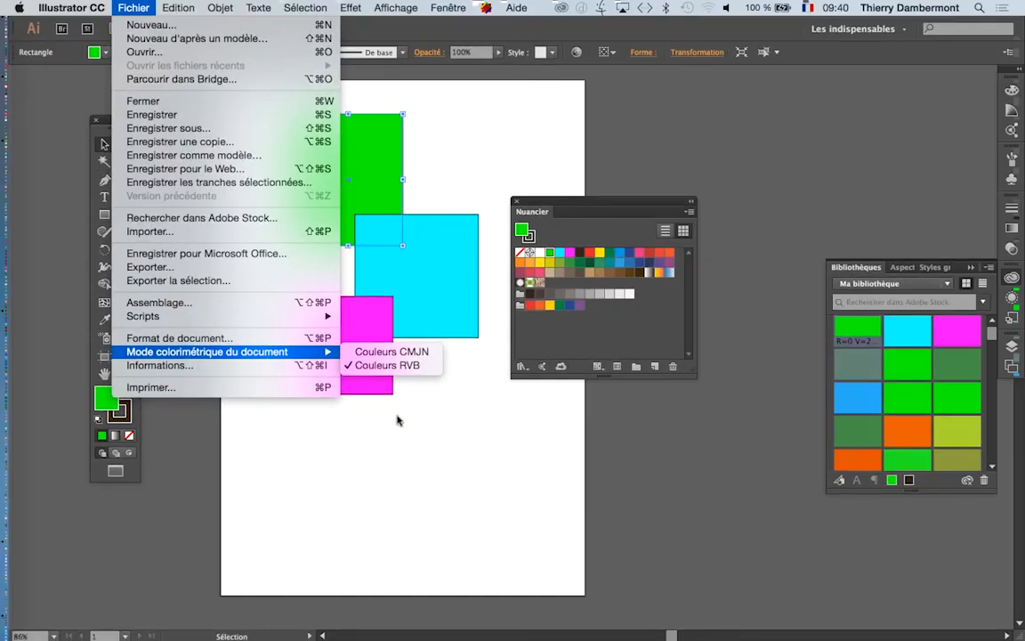
left_click(397, 420)
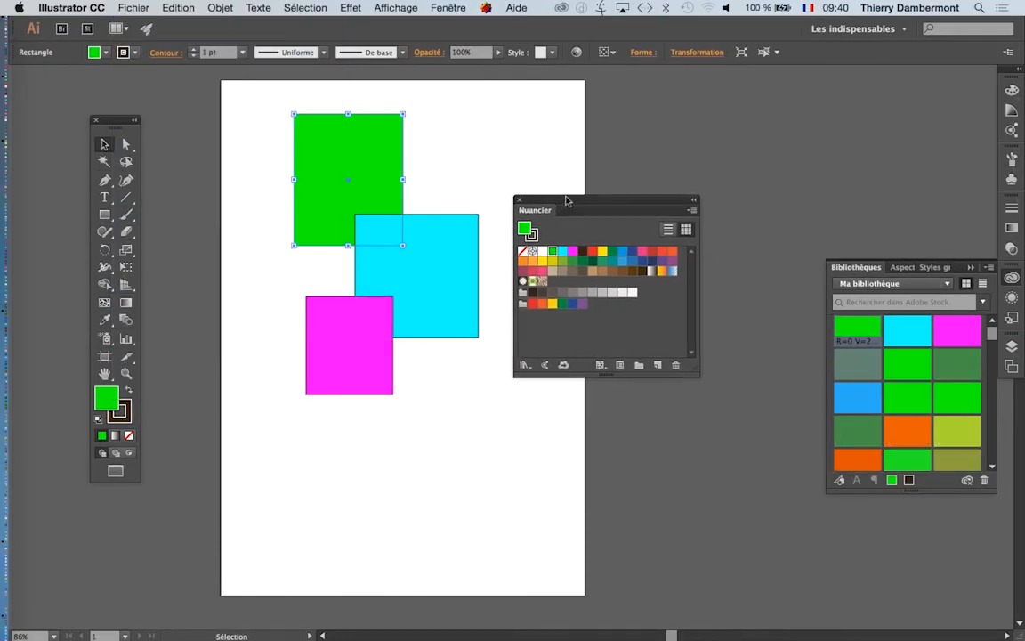
left_click_drag(558, 214, 602, 171)
left_click(436, 176)
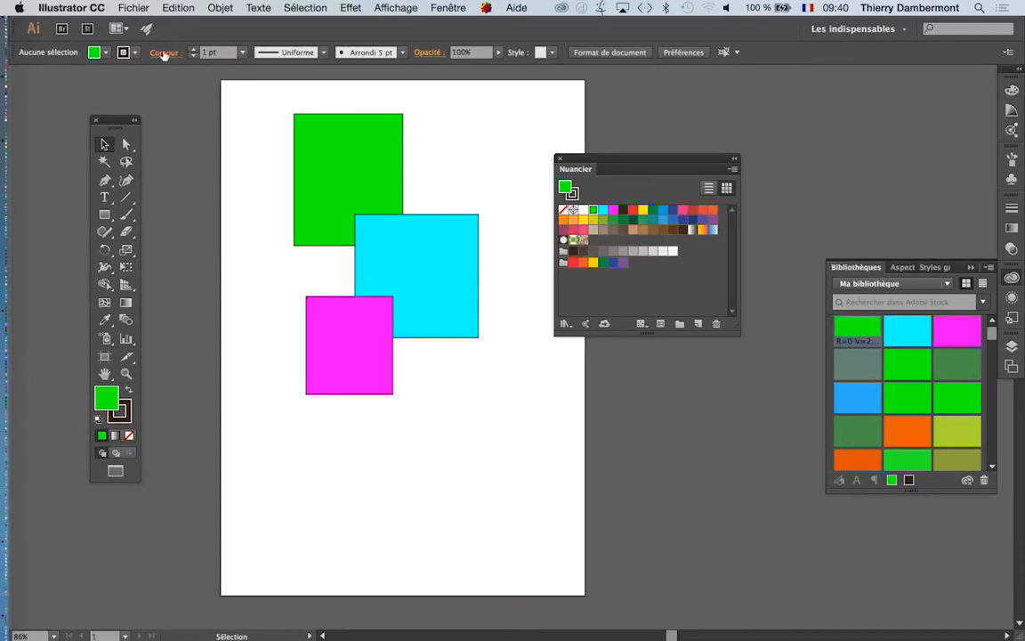
- Try converting the document's colour mode to Couleurs CMJN and undo the conversion
left_click(147, 7)
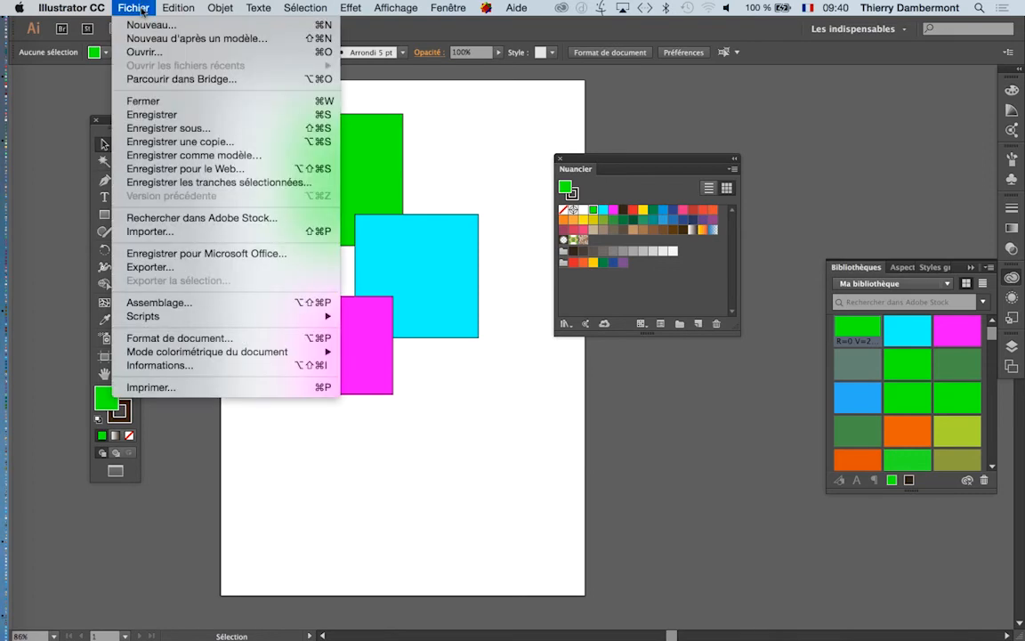
mouse_move(191, 355)
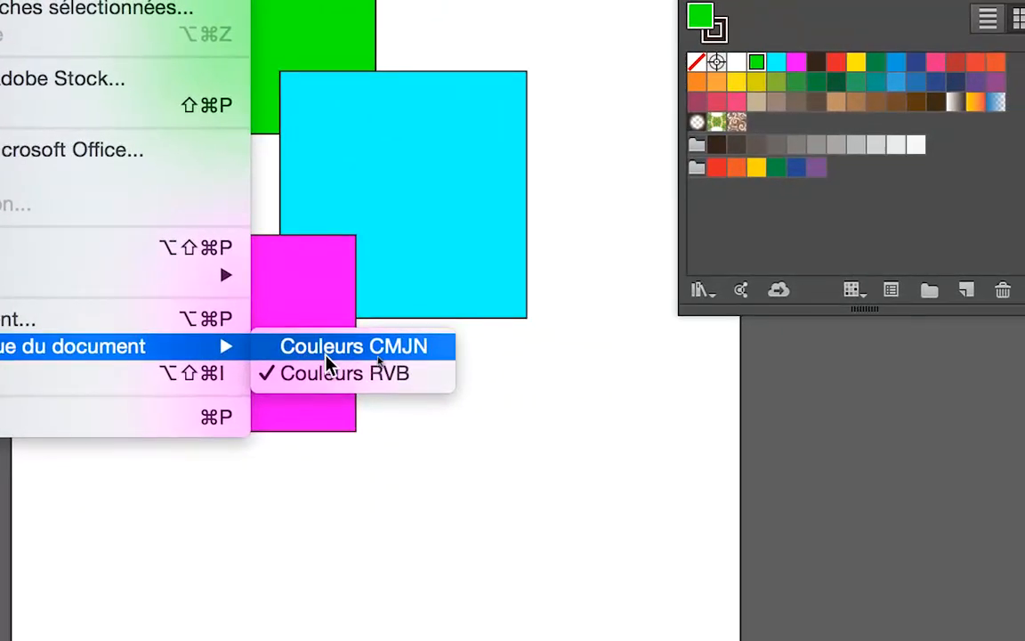
left_click(328, 360)
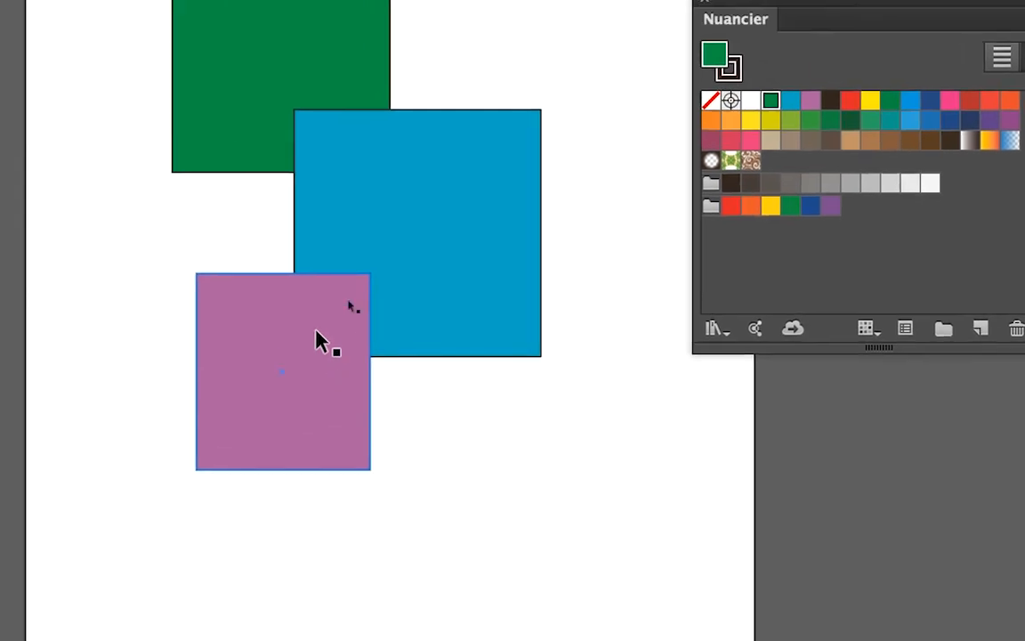
left_click(242, 237)
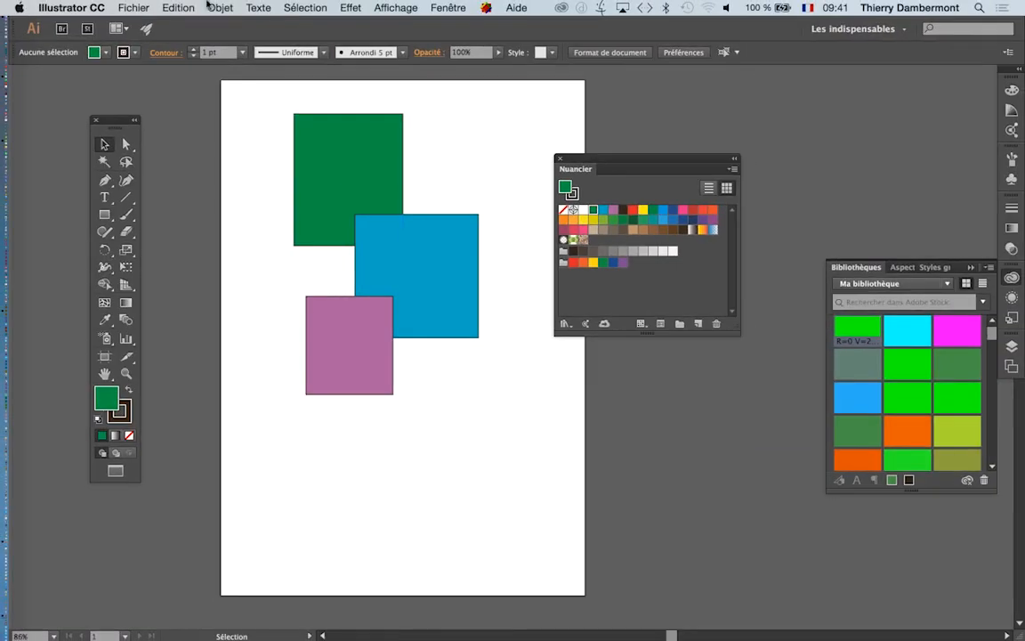
left_click(178, 8)
left_click(176, 25)
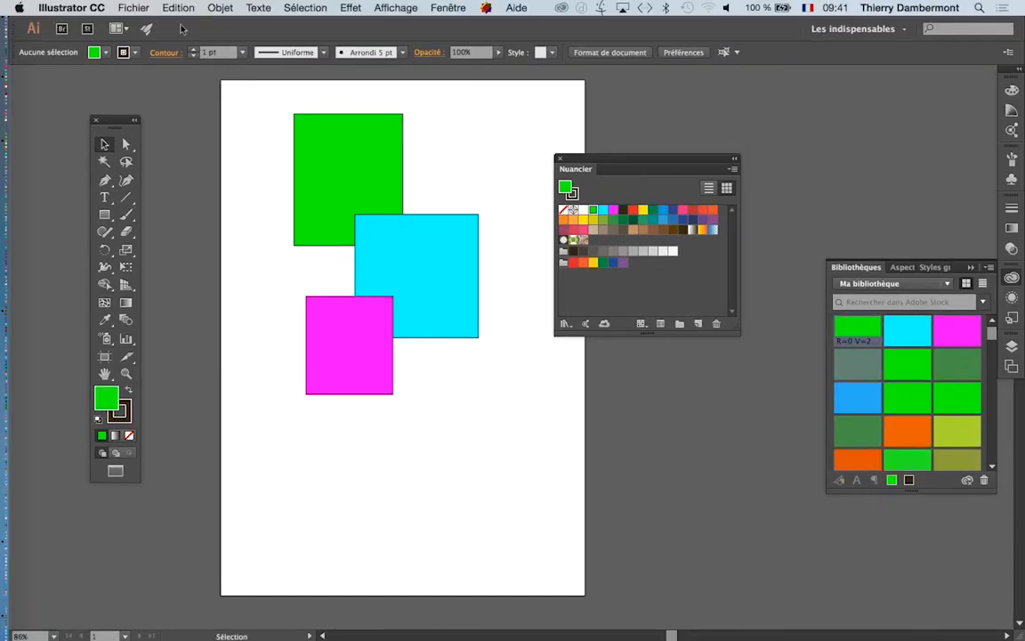
- Convert the RVB document with its three coloured rectangles to Couleurs CMJN
left_click(136, 7)
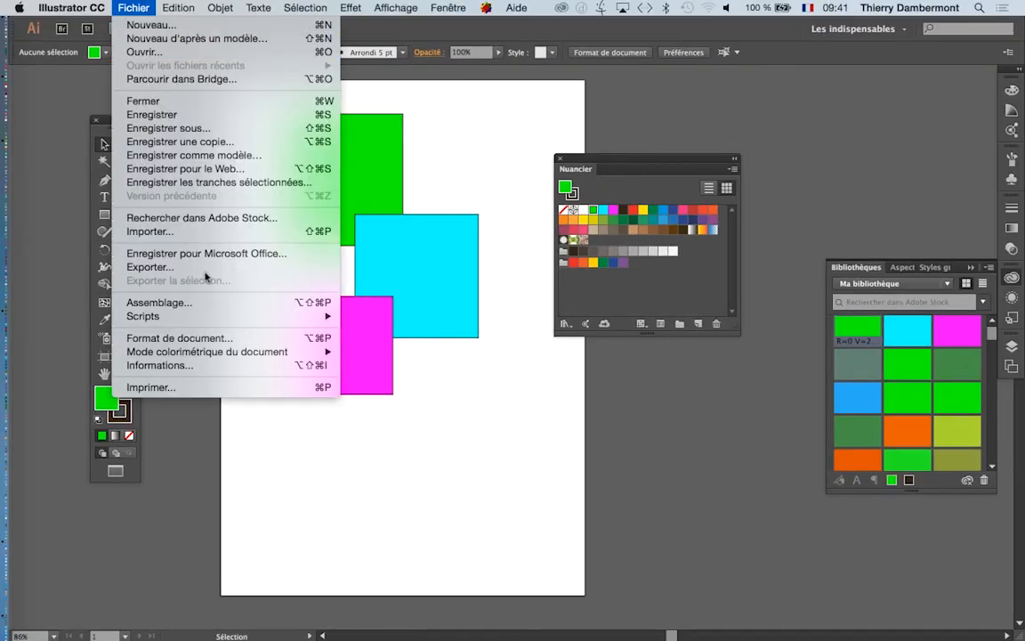
mouse_move(267, 353)
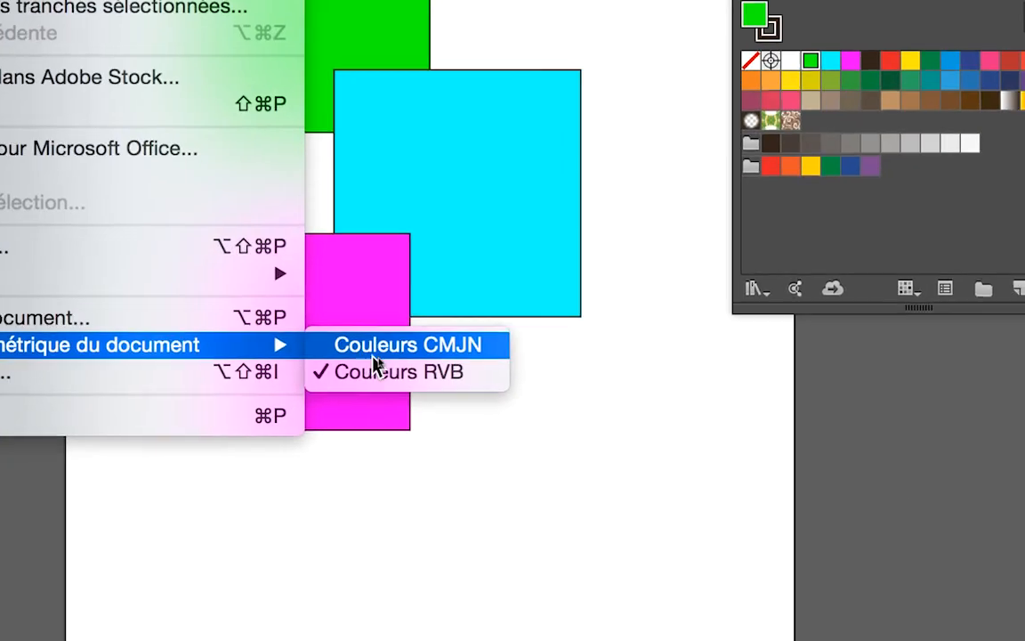
left_click(390, 356)
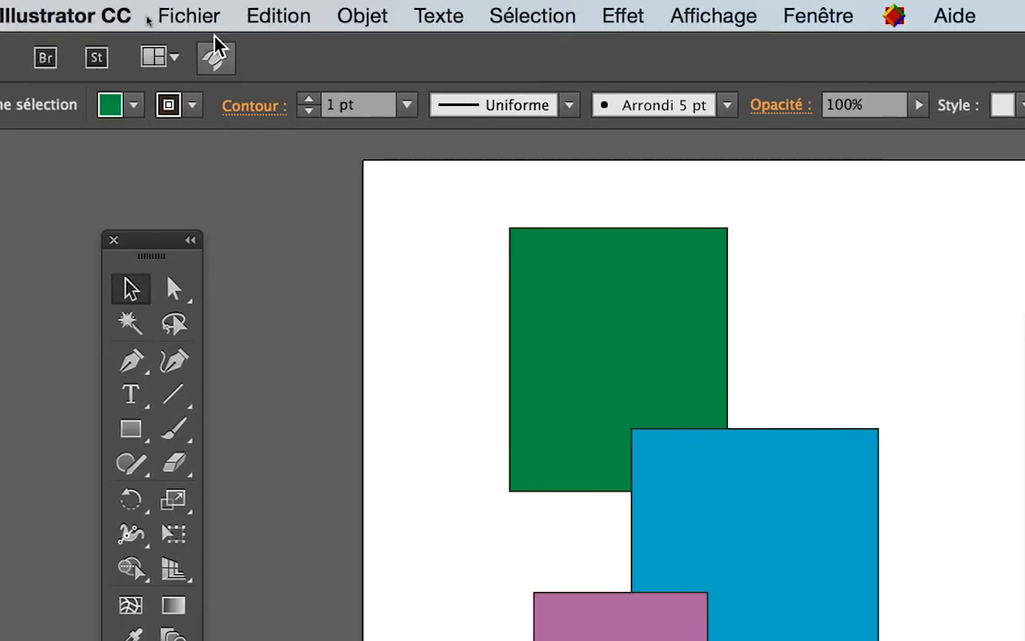
- Convert the CMJN document with its three coloured rectangles back to Couleurs RVB
left_click(196, 15)
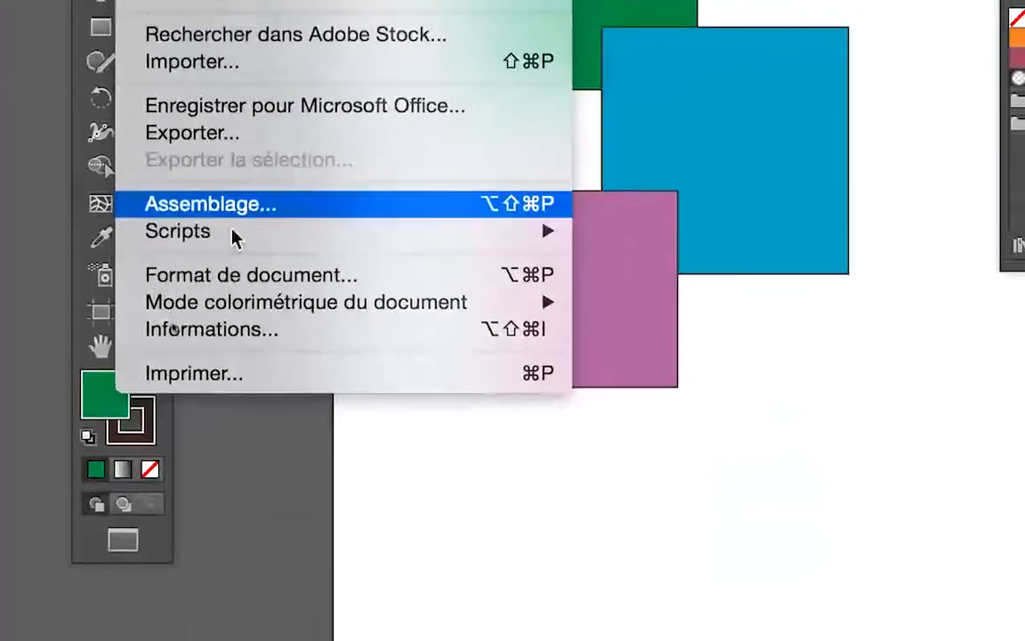
mouse_move(429, 514)
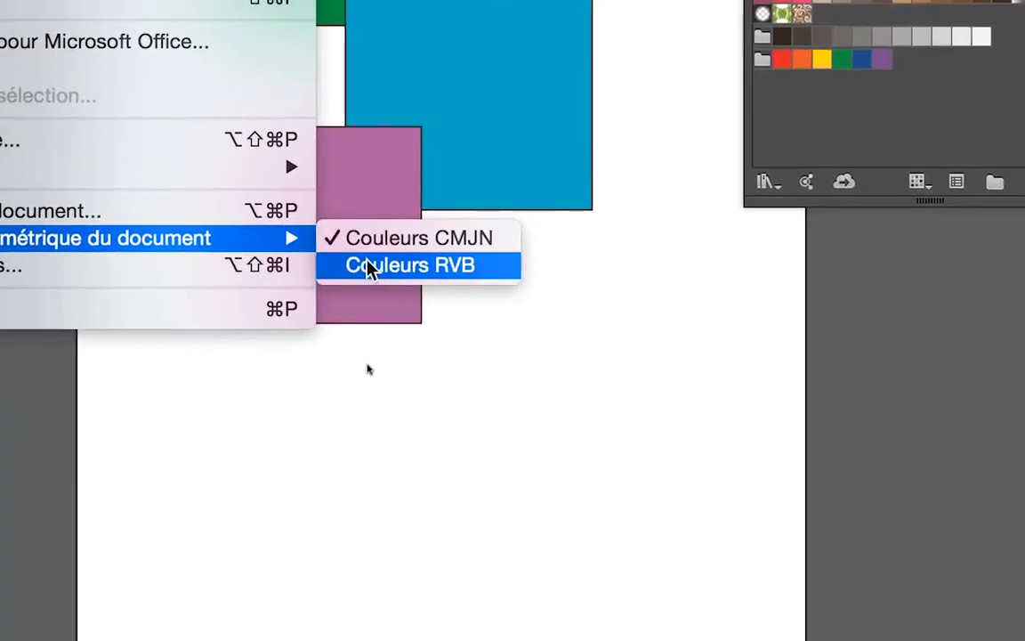
left_click(422, 287)
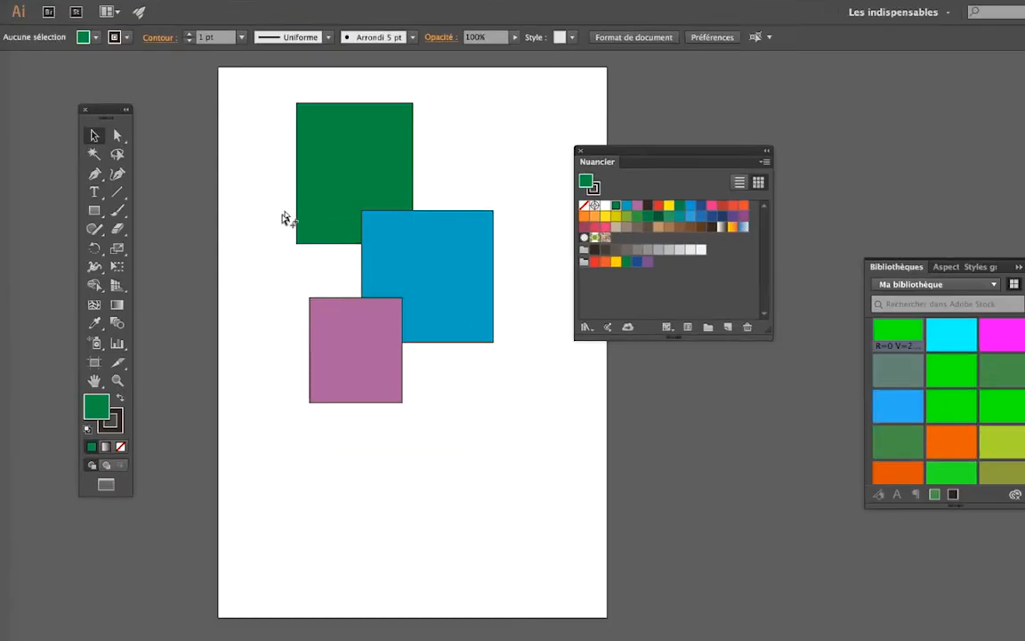
- Draw a tall narrow rectangle along the artboard's left side and fill it with a new bright green RVB swatch, R=0 and V=255
left_click(104, 215)
left_click_drag(238, 173, 318, 520)
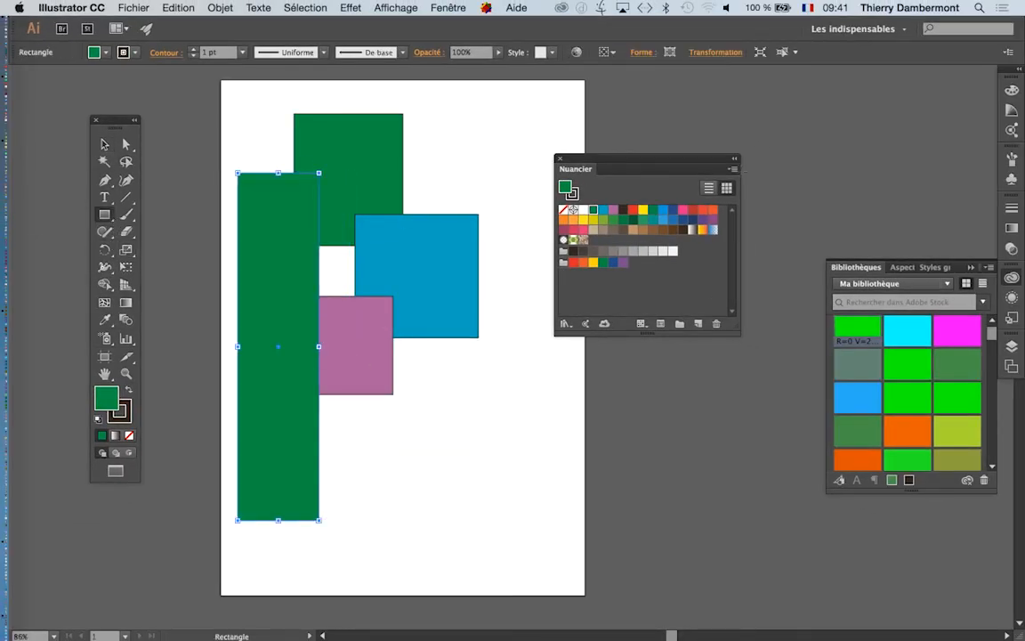
left_click(735, 169)
left_click(774, 167)
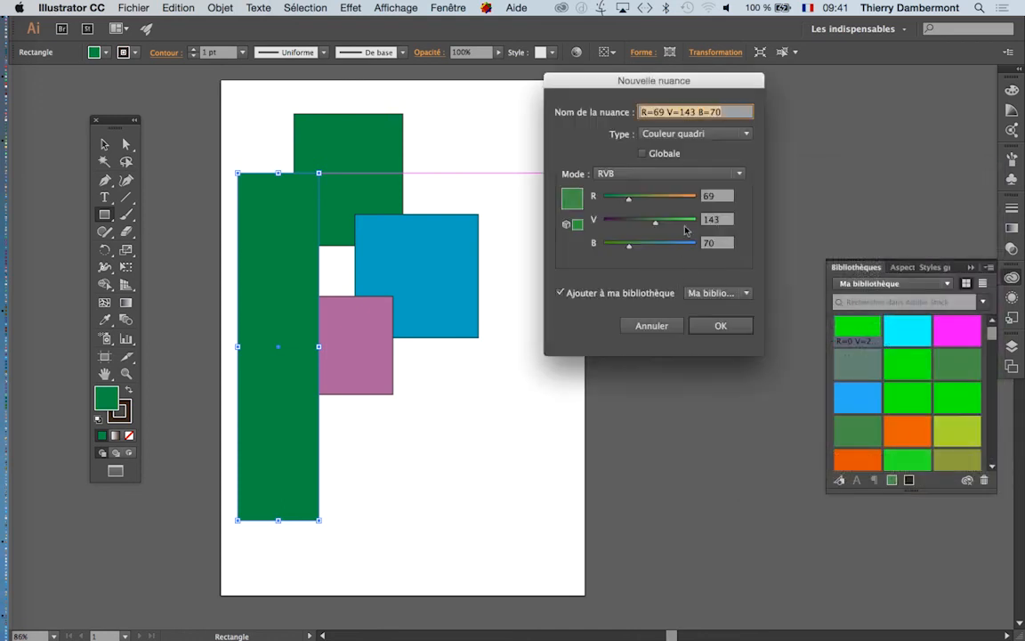
left_click_drag(686, 231, 699, 220)
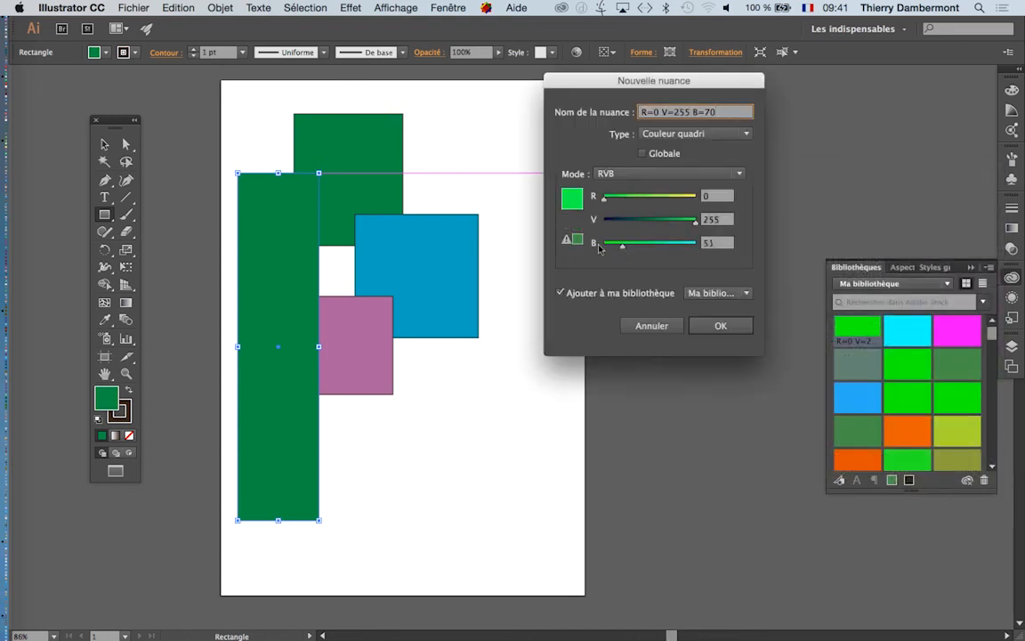
key("Return")
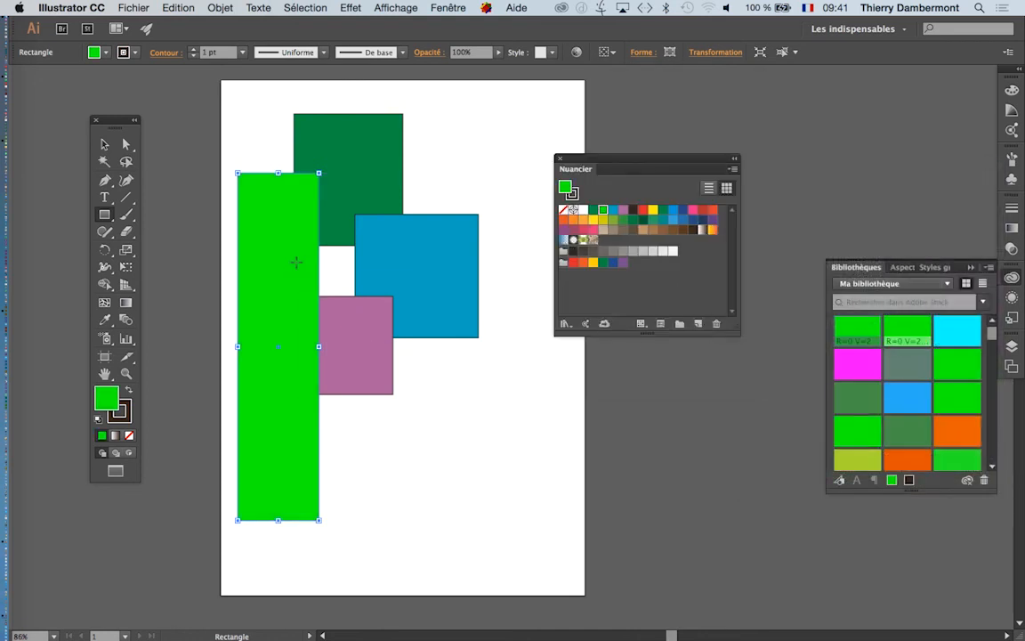
key("v")
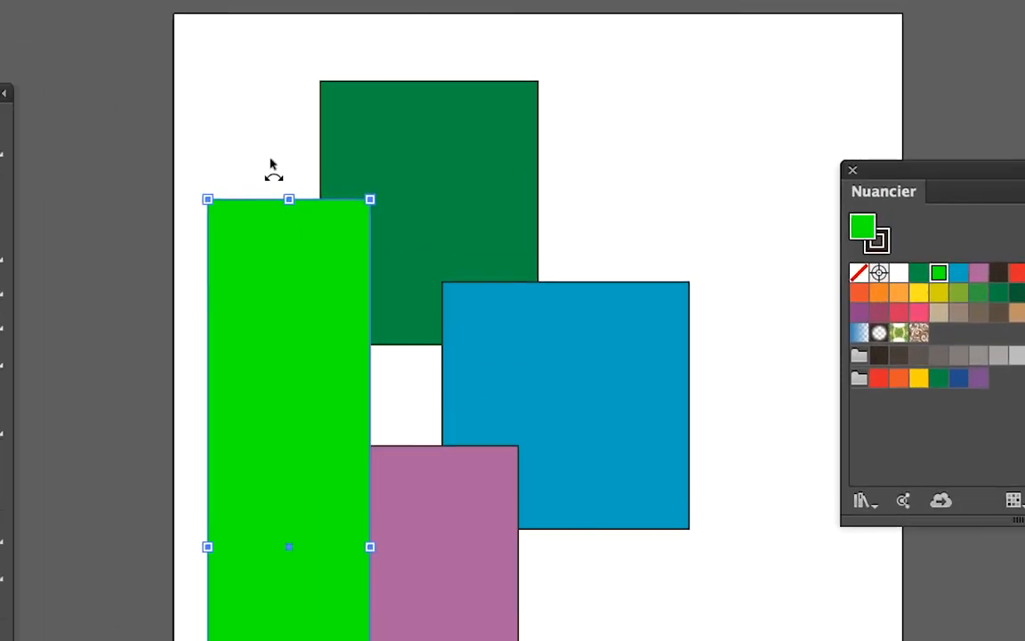
left_click(269, 150)
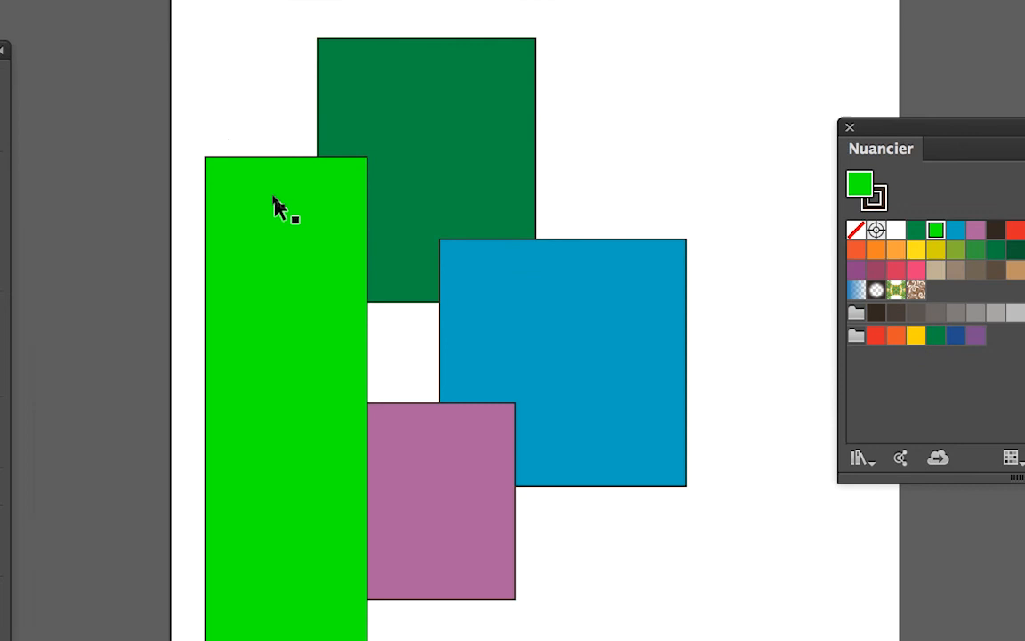
left_click(280, 263)
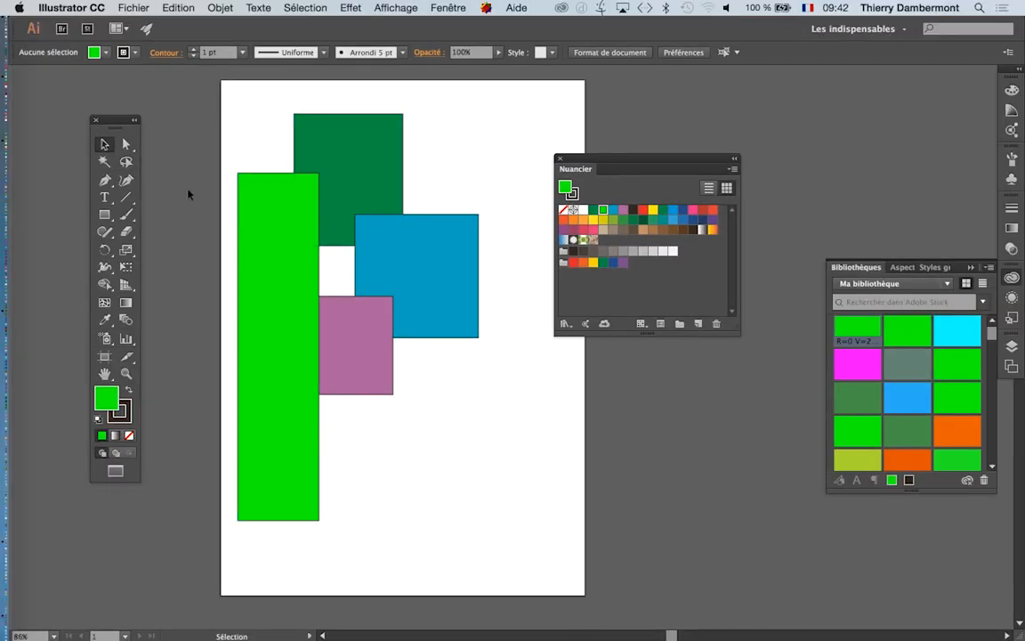
- Check the document's colour mode without changing it, then move the tall bright green rectangle over the blue rectangle's right part and deselect it
left_click(134, 7)
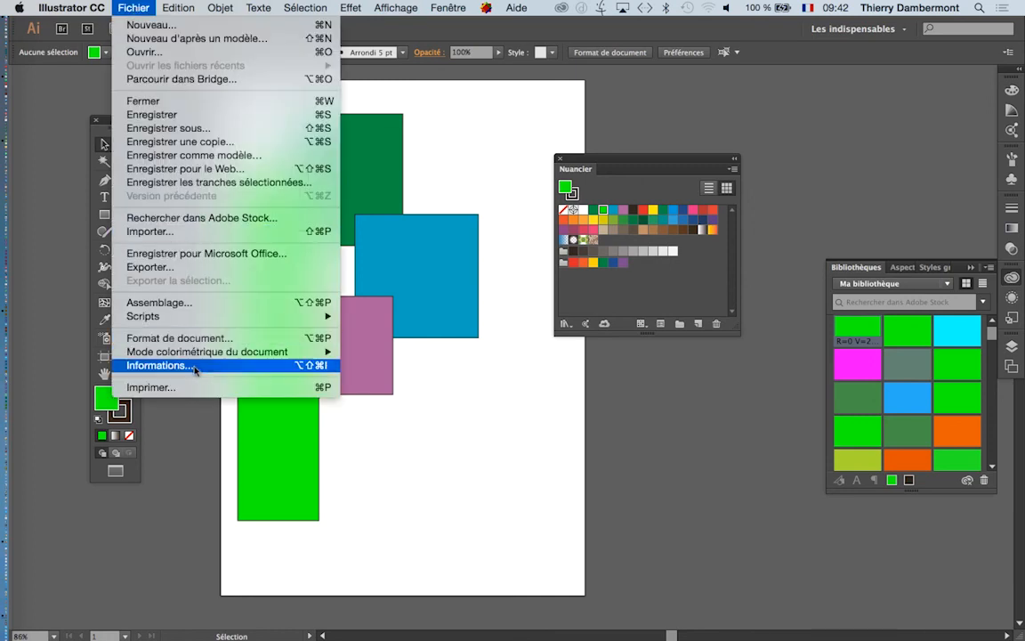
mouse_move(205, 355)
left_click(309, 442)
left_click(261, 352)
left_click_drag(267, 336, 453, 307)
left_click(262, 411)
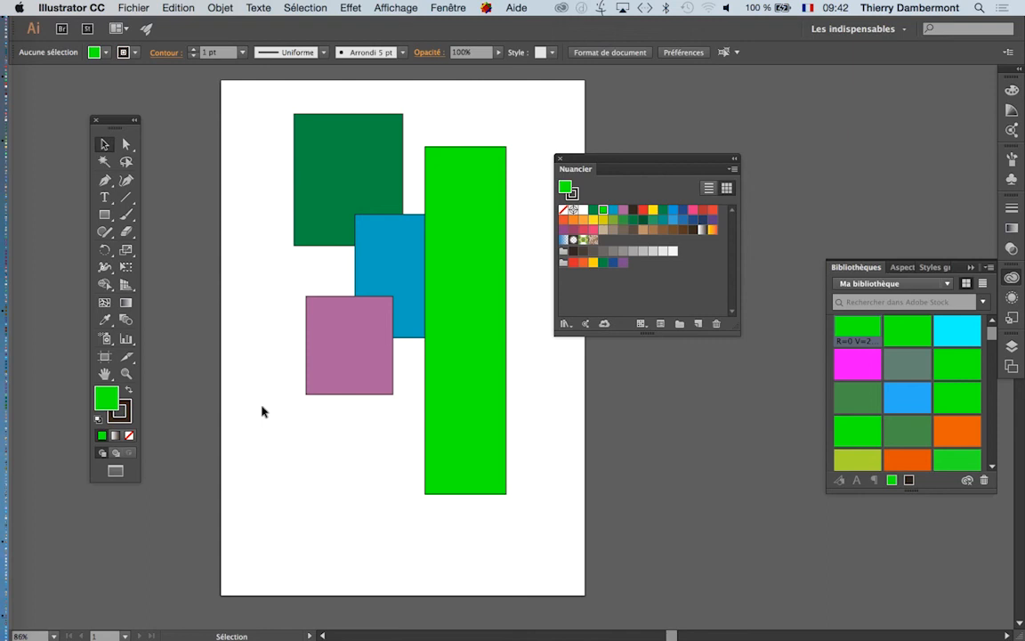
left_click(457, 191)
left_click_drag(458, 192, 489, 166)
left_click(433, 456)
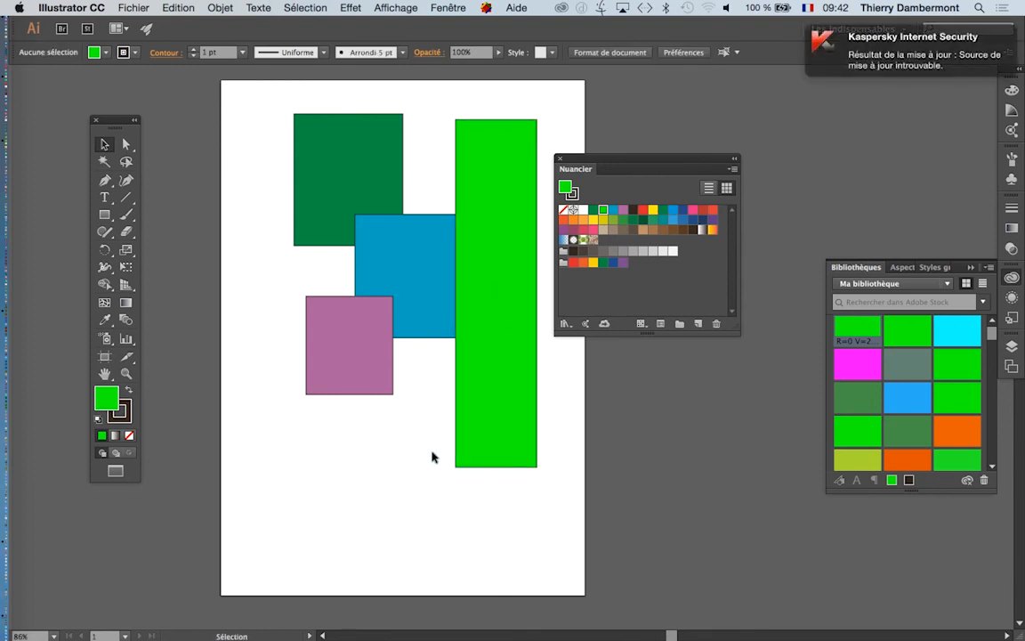
key("super")
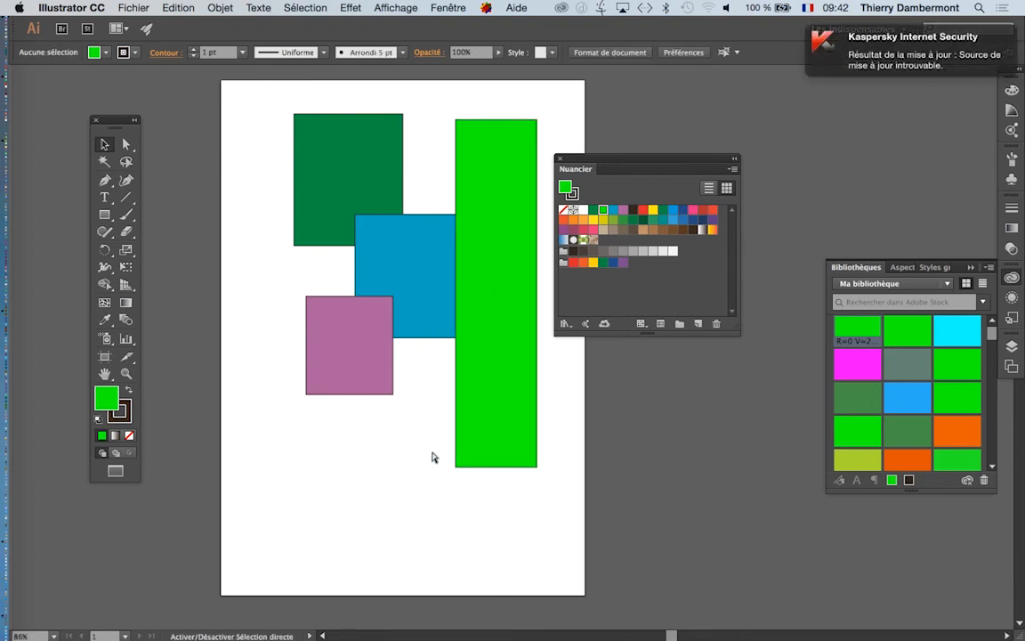